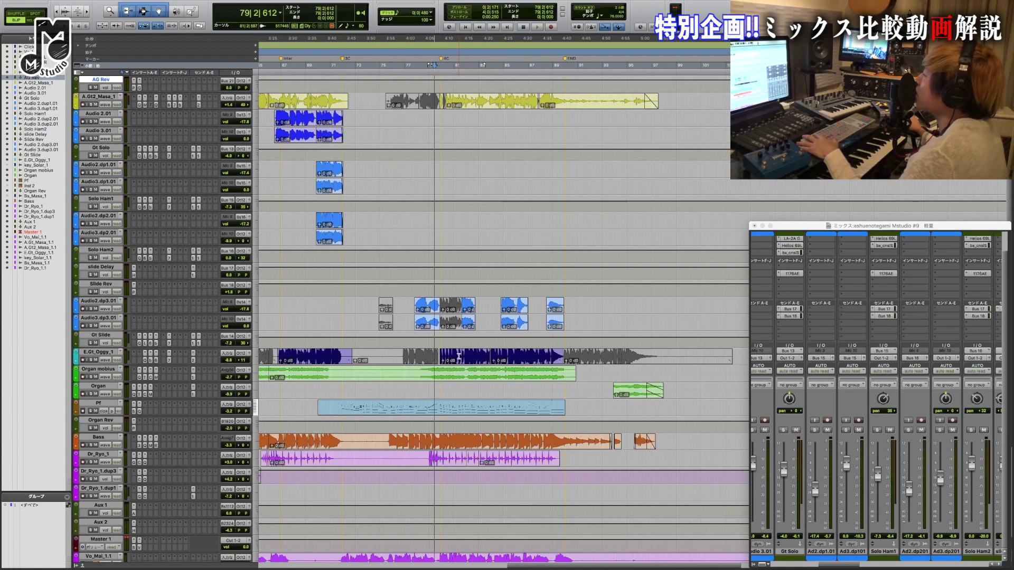
# Step: Play the full mix from bar 79 for a few bars and stop it, viewing the tracks from the click downwards
pyautogui.scroll(2, 453, 322)
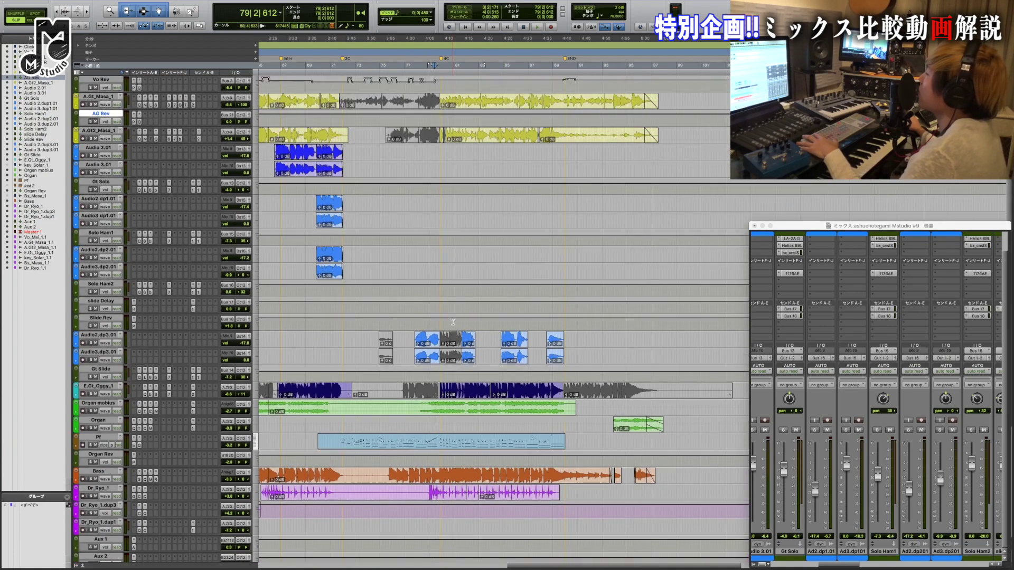
pyautogui.scroll(2, 445, 272)
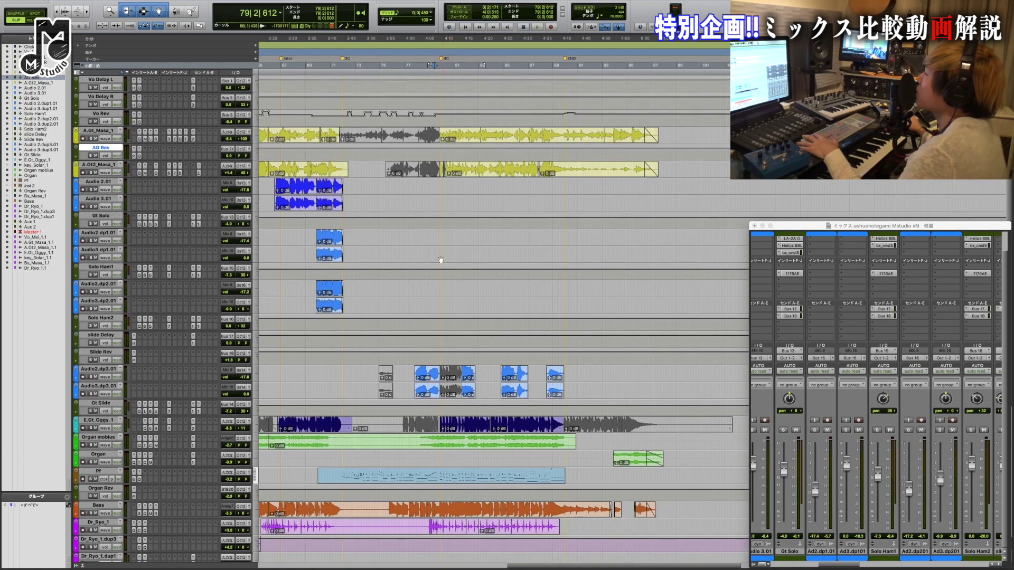
pyautogui.scroll(2, 504, 243)
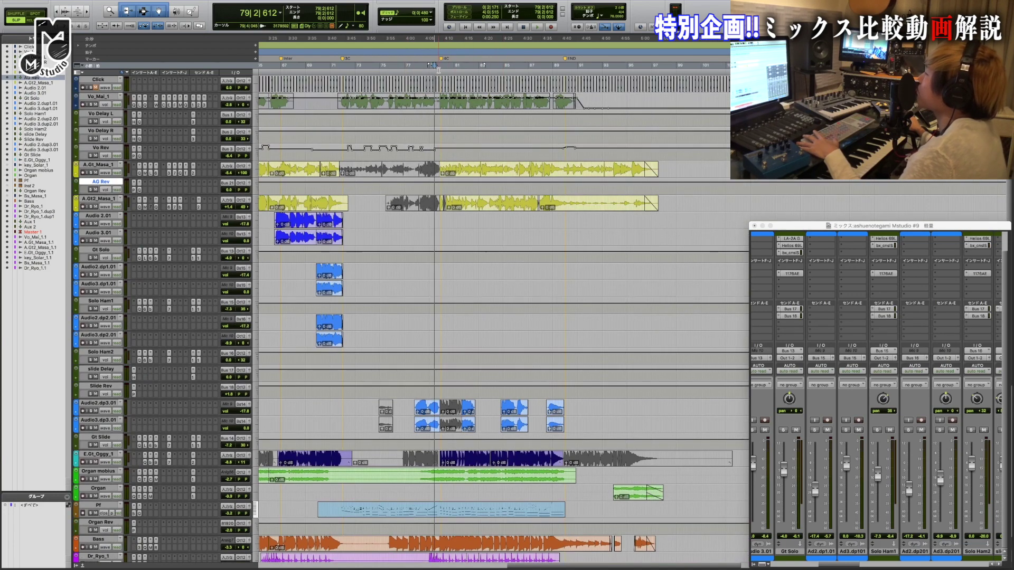
pyautogui.press('space')
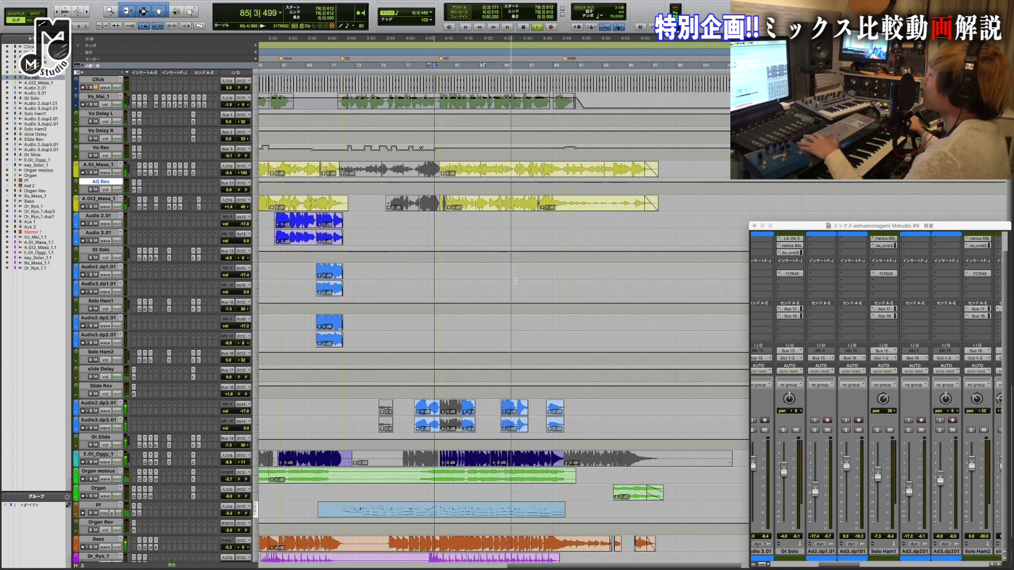
pyautogui.scroll(-2, 516, 281)
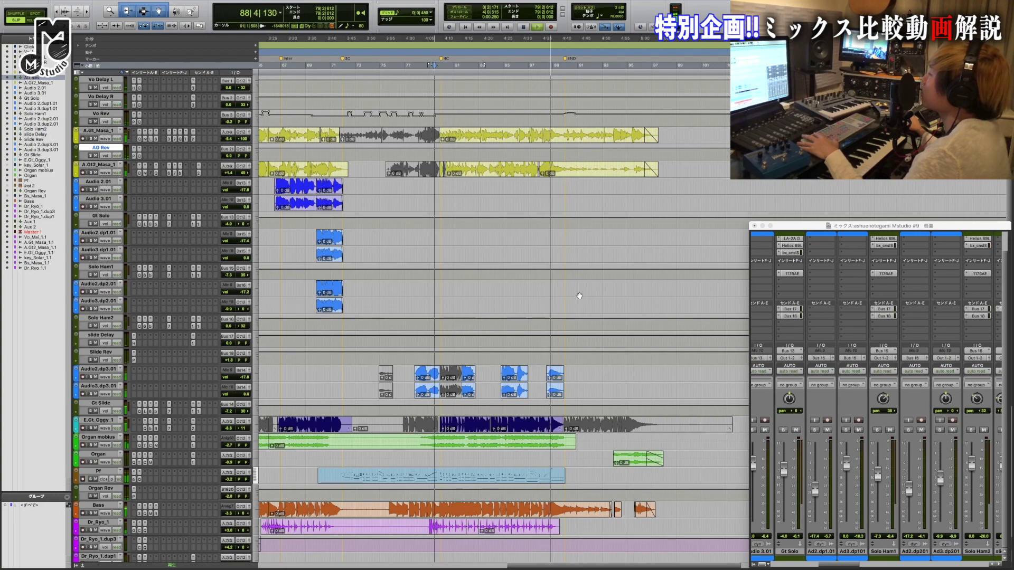
pyautogui.scroll(-2, 579, 296)
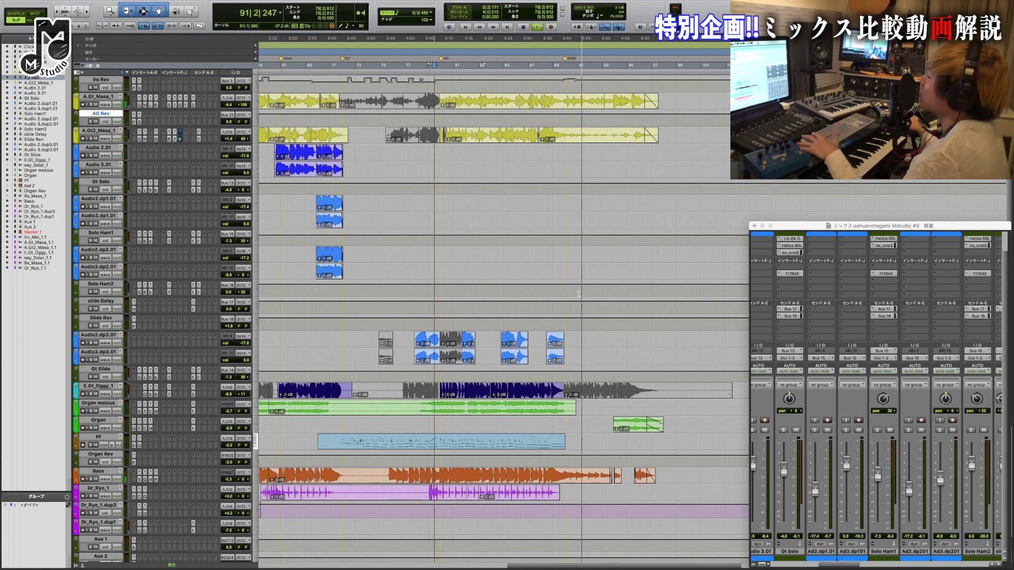
pyautogui.press('space')
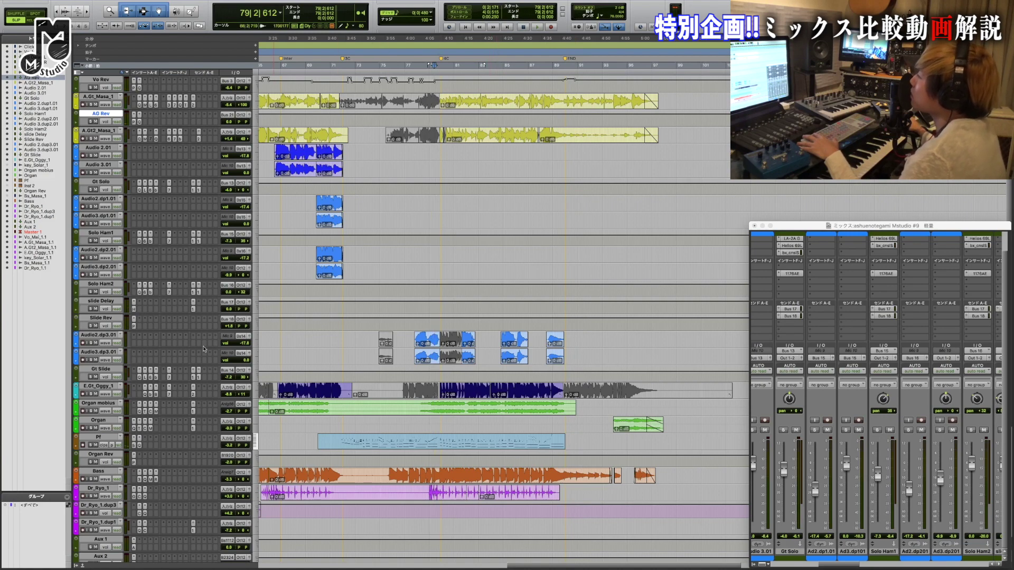
# Step: Toggle solo on the Gt Slide track, and audition the full mix from 80|3|240
pyautogui.click(90, 377)
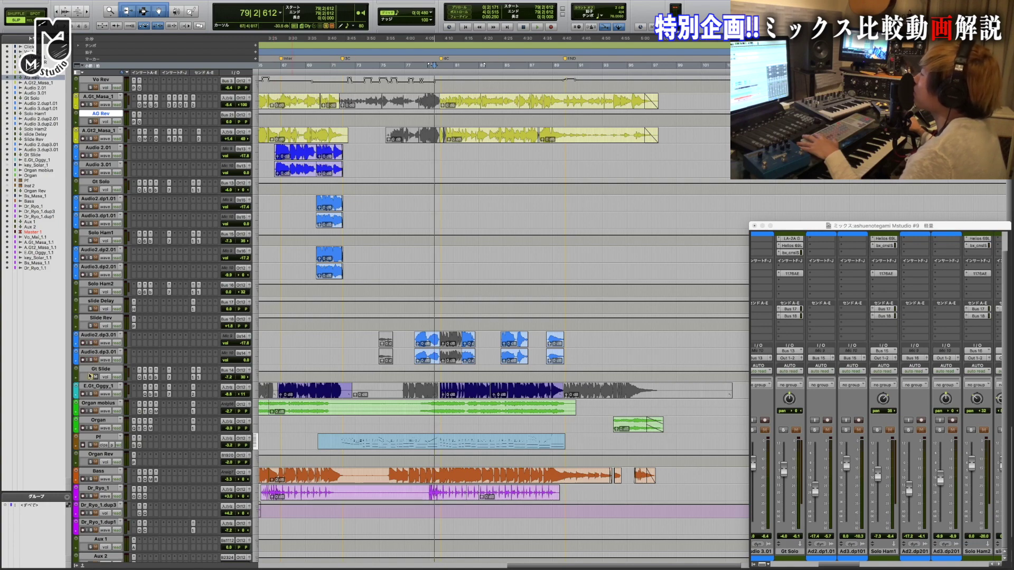
pyautogui.click(448, 72)
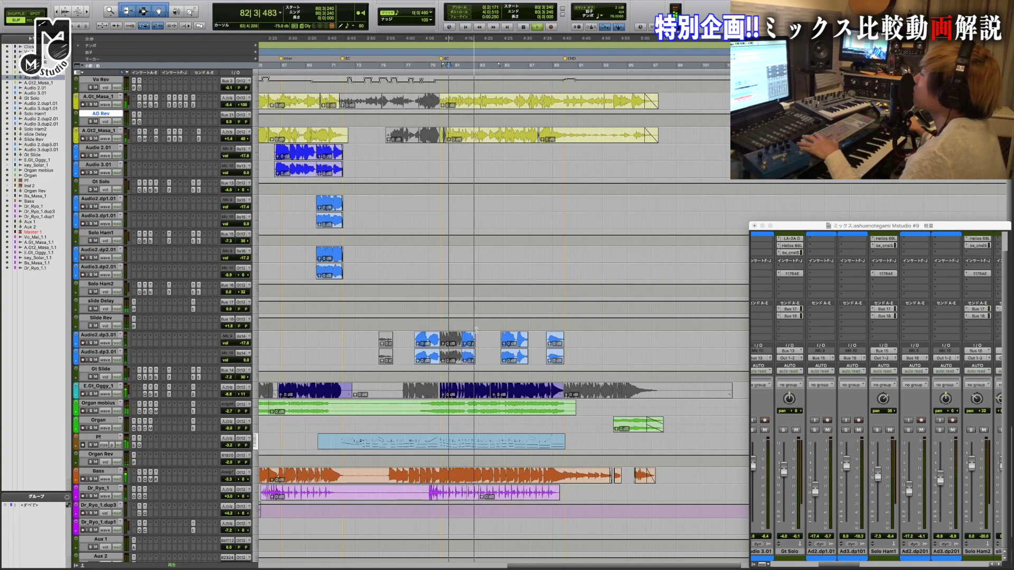
pyautogui.press('space')
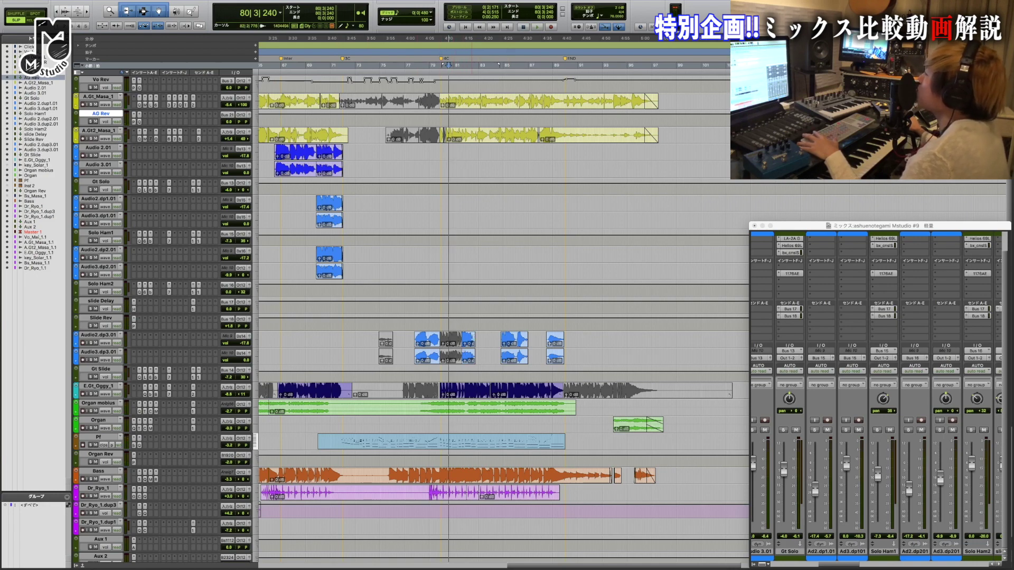
# Step: Look through the whole track list, from the click and vocal tracks down to the purple tracks below Master 1
pyautogui.scroll(3, 491, 341)
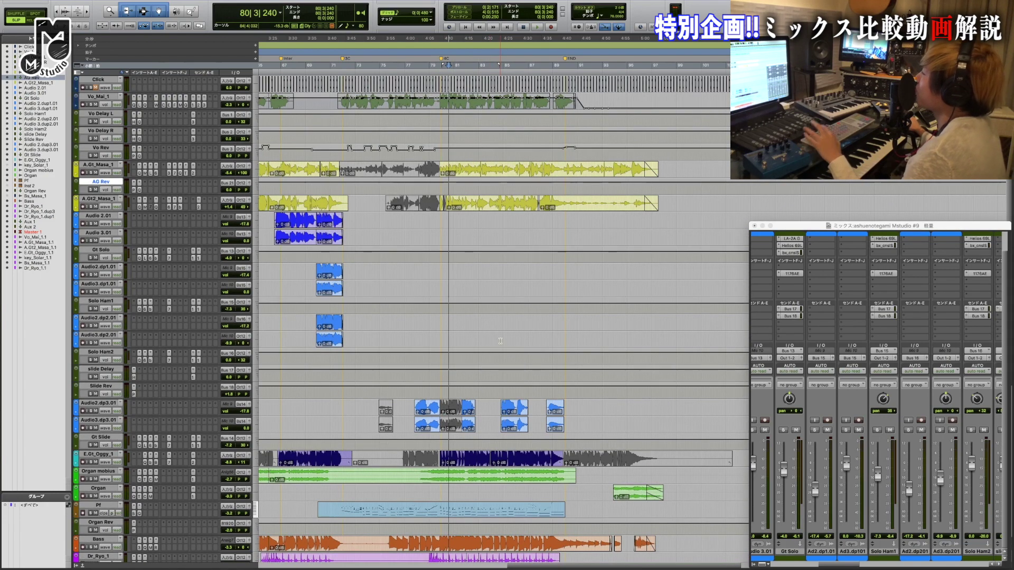
pyautogui.scroll(1, 500, 341)
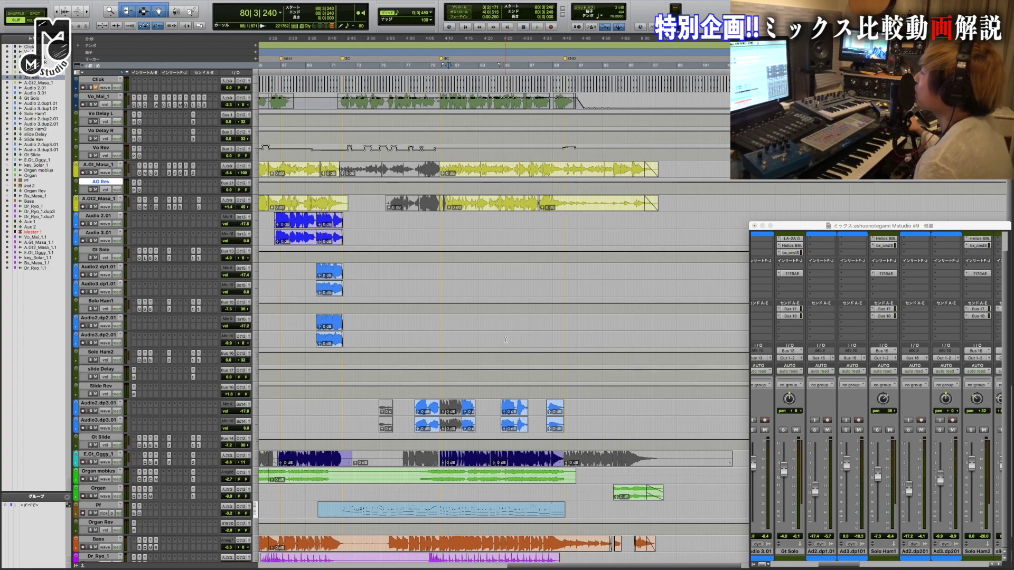
pyautogui.scroll(-2, 505, 341)
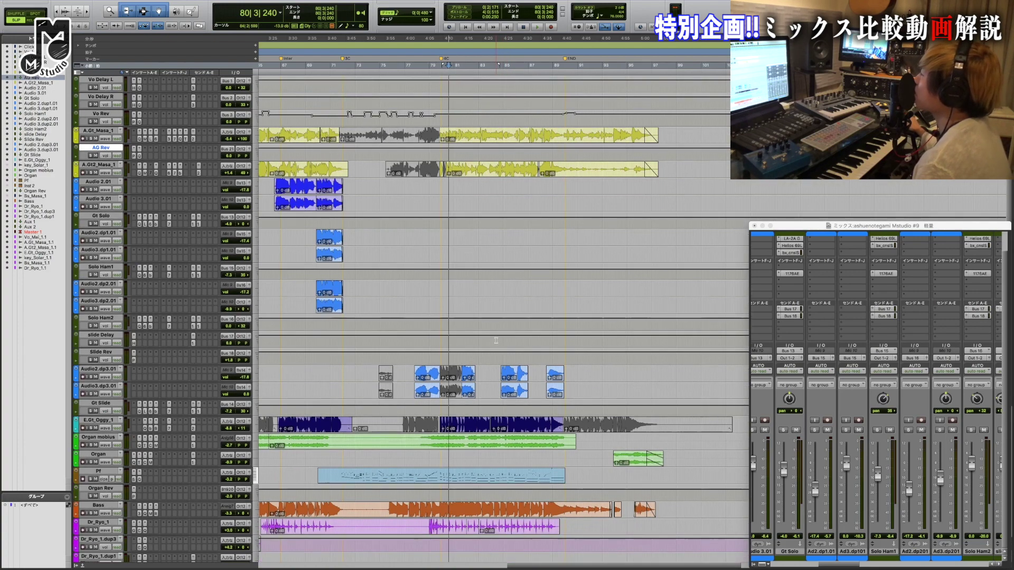
pyautogui.scroll(-1, 497, 341)
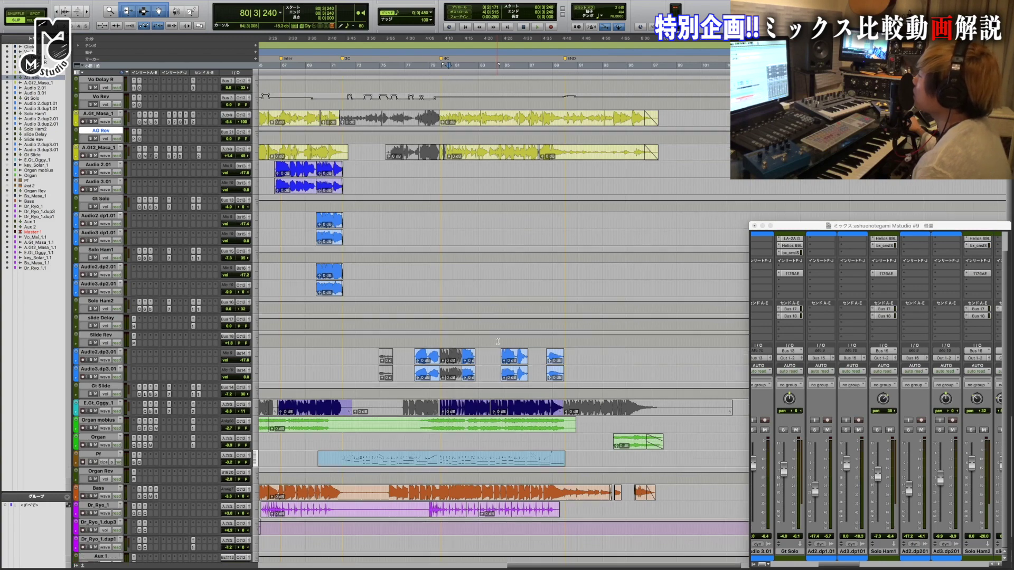
pyautogui.scroll(-4, 497, 342)
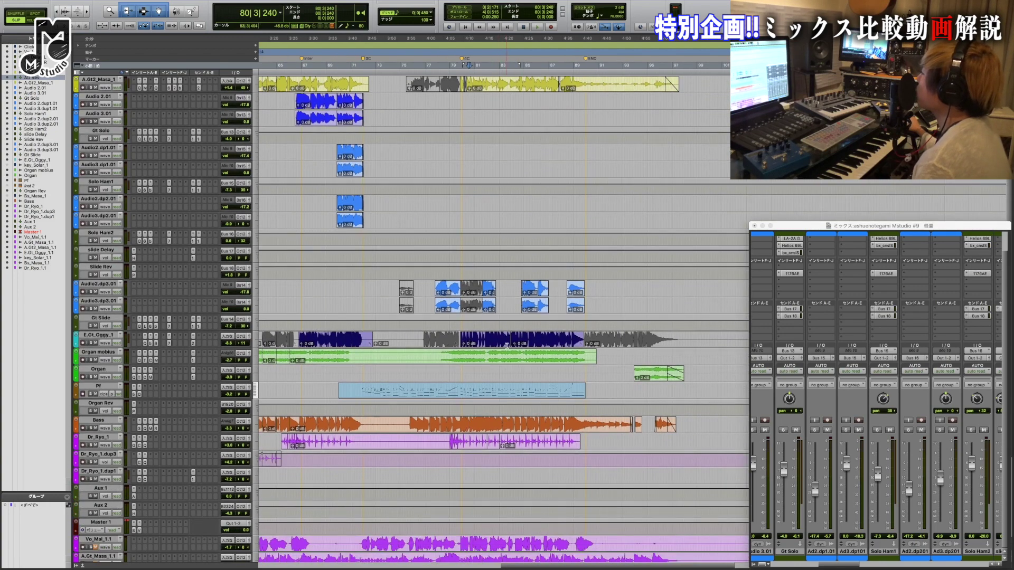
pyautogui.scroll(-1, 507, 346)
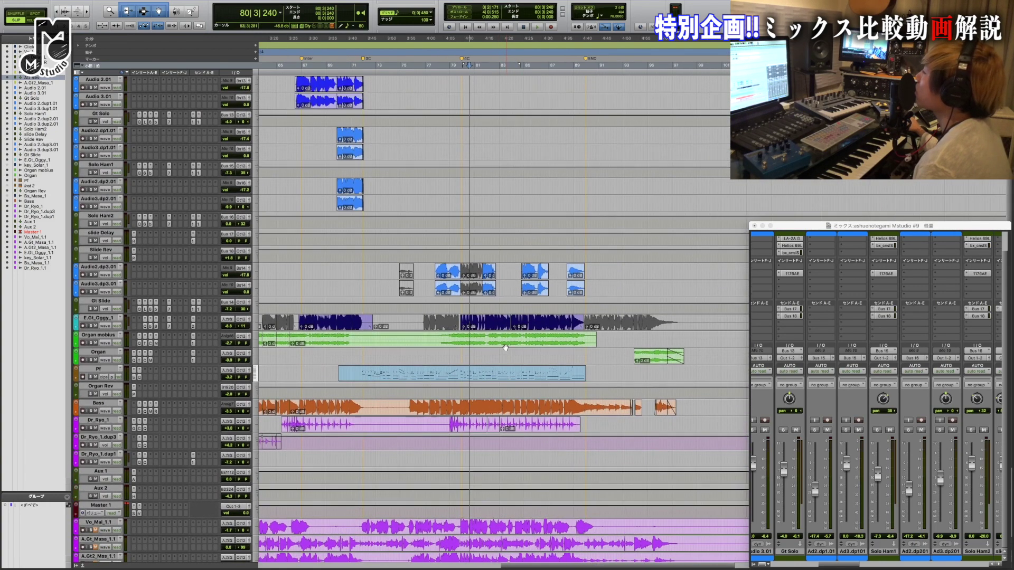
pyautogui.scroll(5, 505, 347)
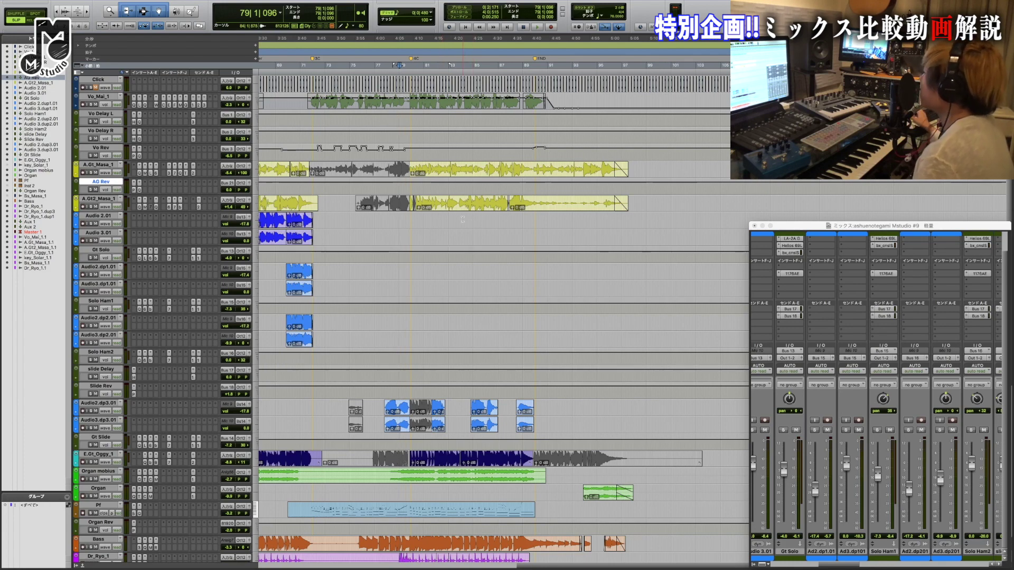
pyautogui.scroll(-3, 501, 251)
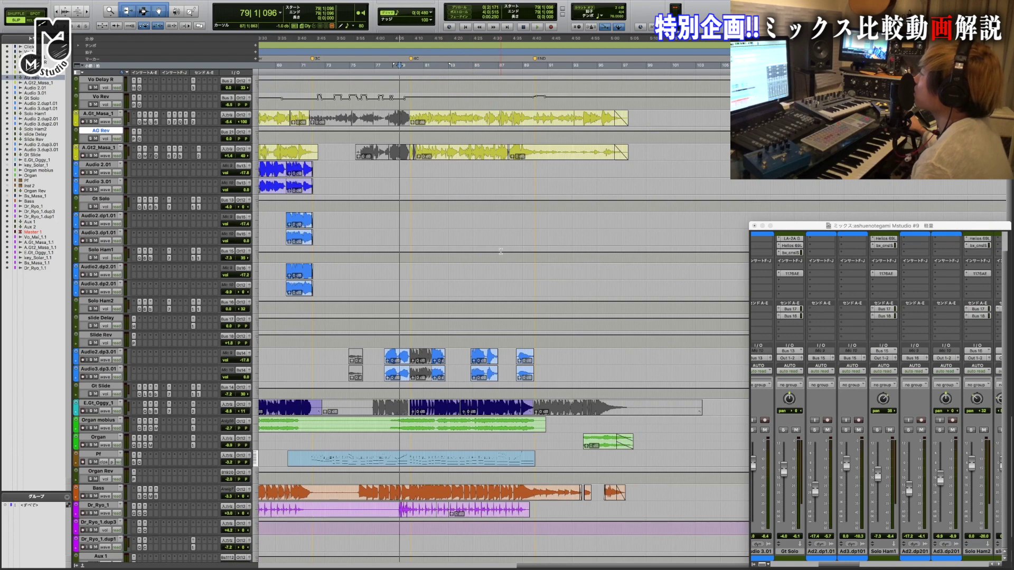
pyautogui.scroll(-5, 490, 259)
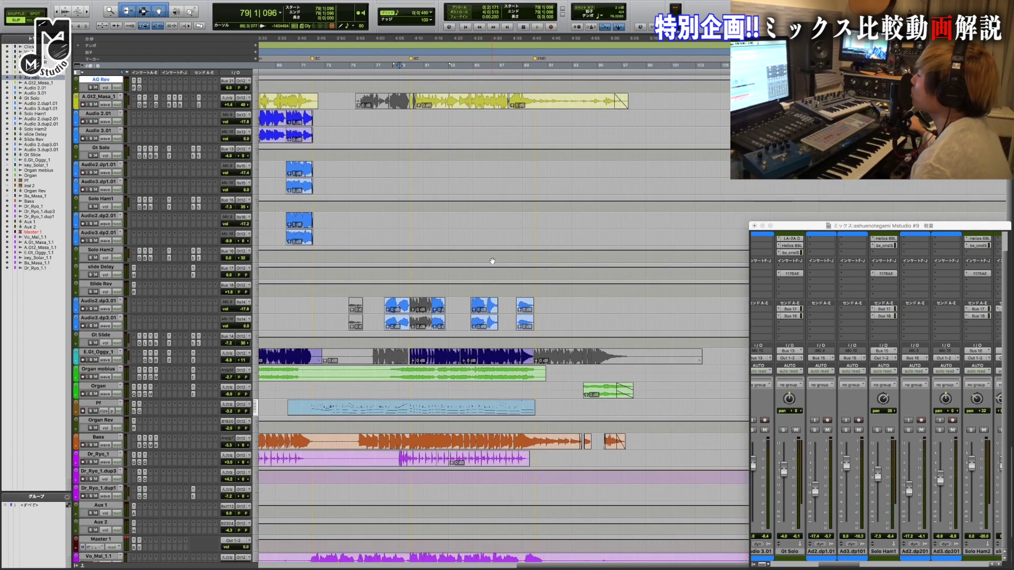
pyautogui.scroll(-2, 492, 259)
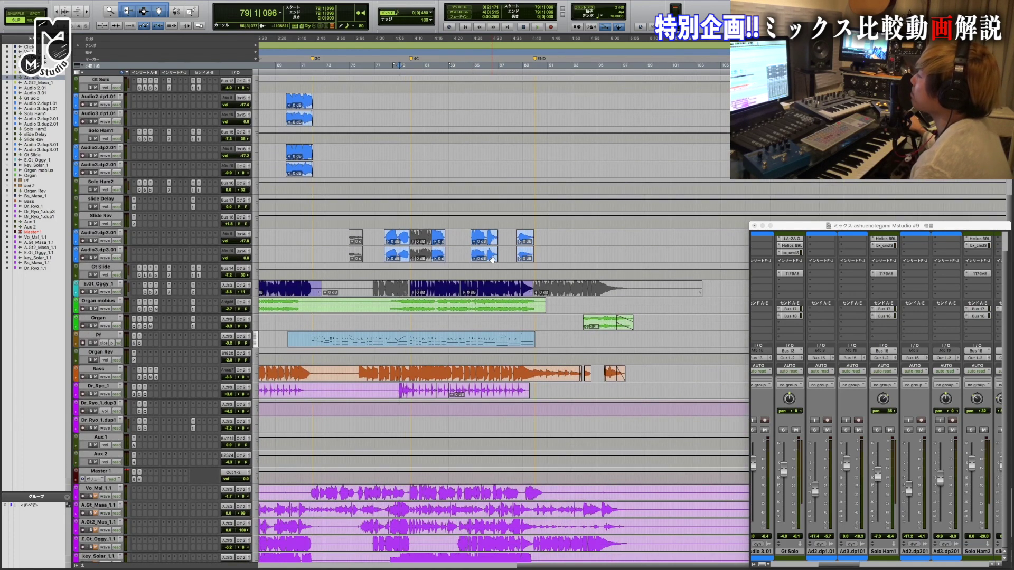
pyautogui.scroll(-3, 492, 260)
pyautogui.scroll(4, 492, 260)
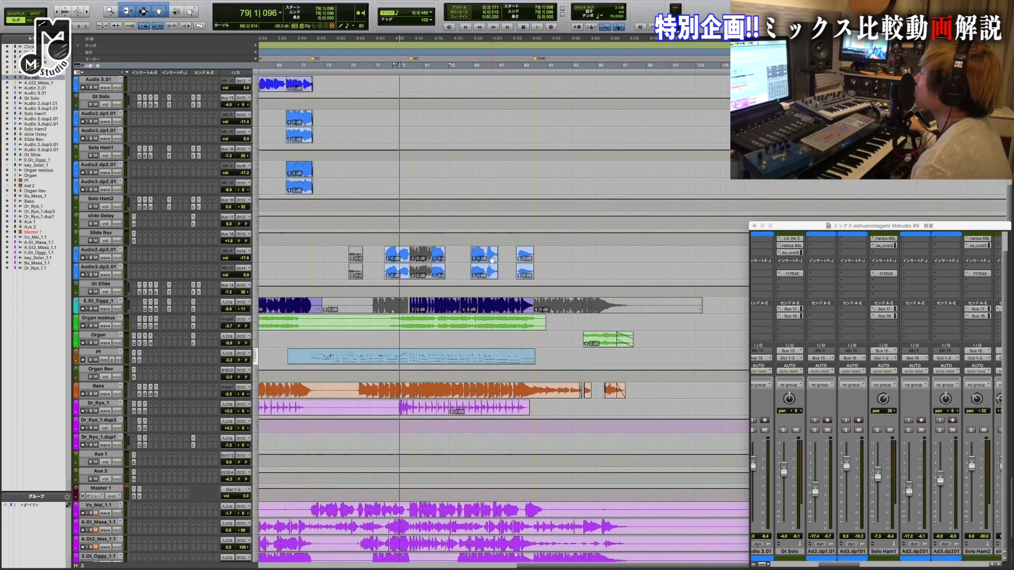
pyautogui.scroll(9, 492, 260)
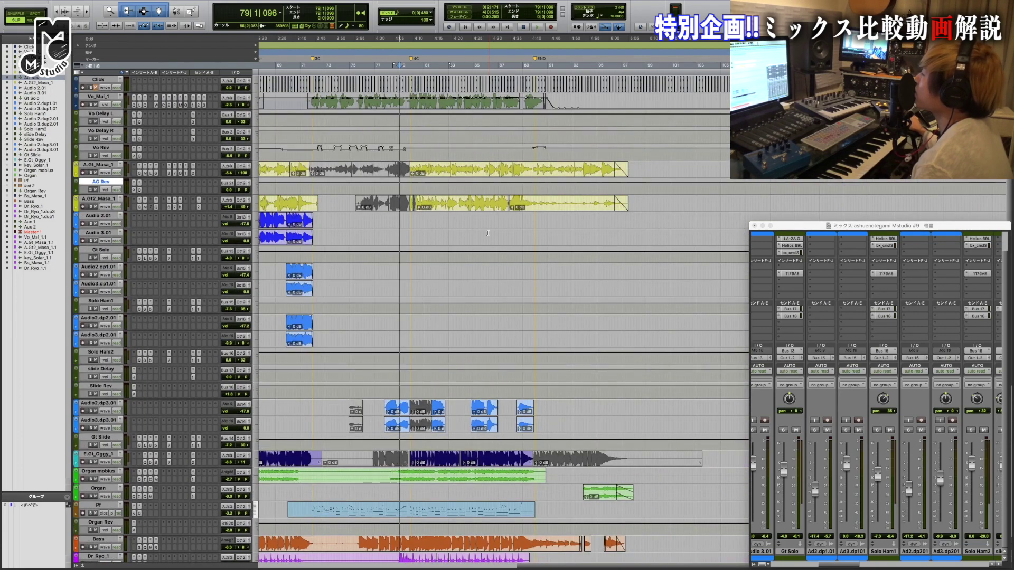
# Step: Select the lead vocal track, bring its mixer channel into view, and solo it with Vo Delay L, Vo Delay R and Vo Rev
pyautogui.click(110, 98)
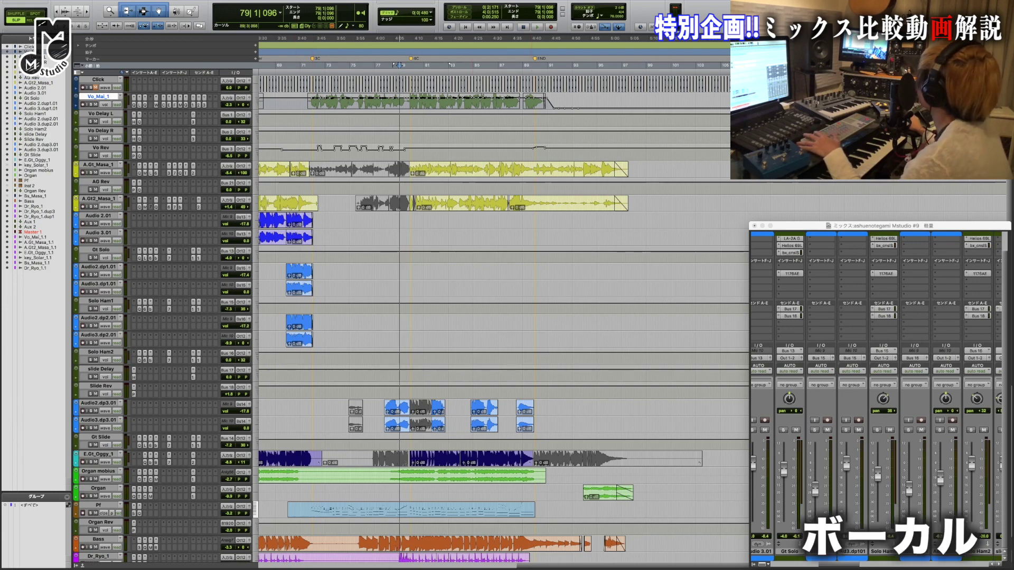
pyautogui.hscroll(-10, 923, 335)
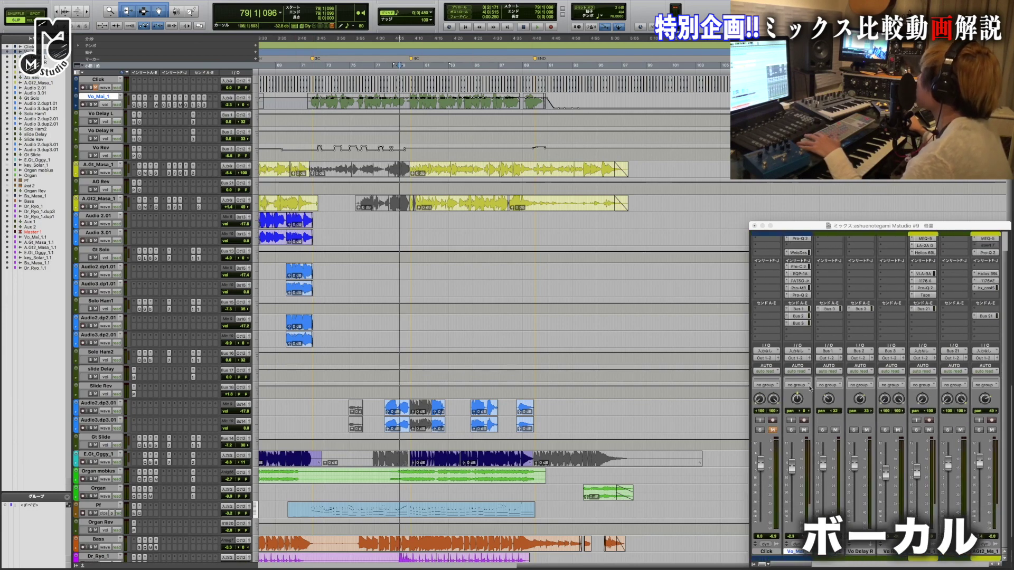
pyautogui.scroll(2, 767, 388)
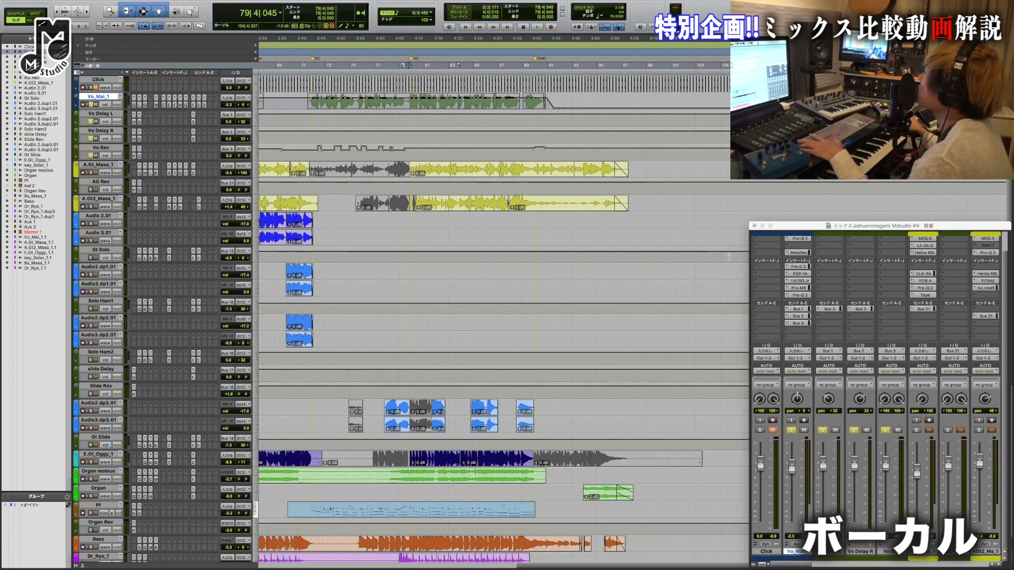
# Step: Play the soloed vocal with its effects from 79|4|045 and stop playback
pyautogui.press('space')
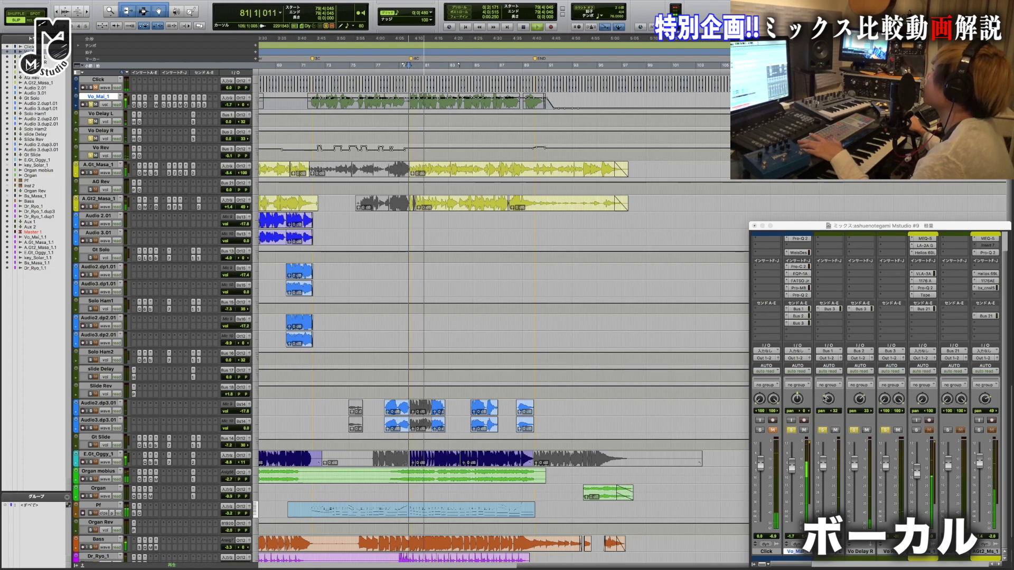
pyautogui.scroll(2, 772, 360)
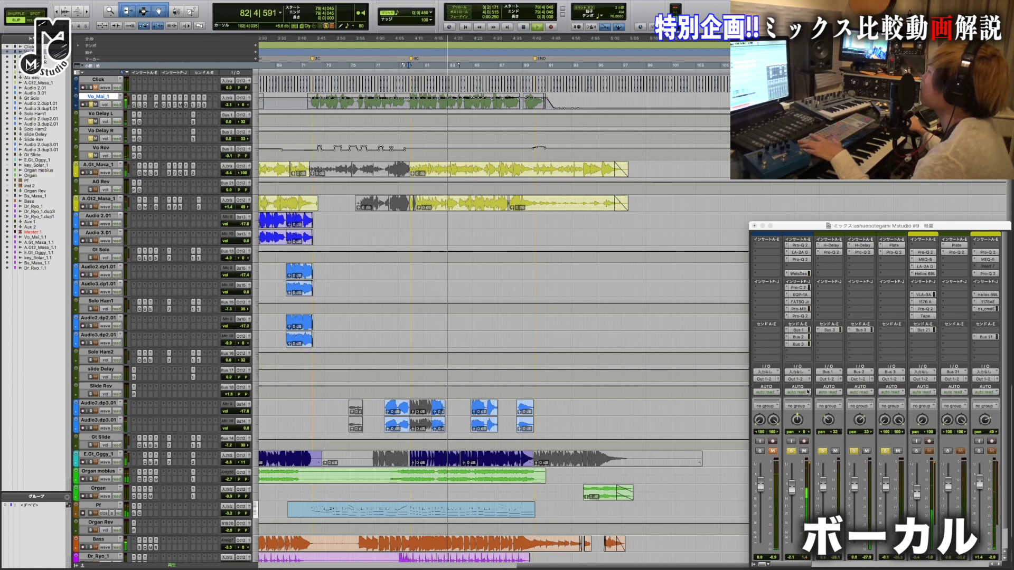
pyautogui.scroll(-2, 807, 392)
pyautogui.press('space')
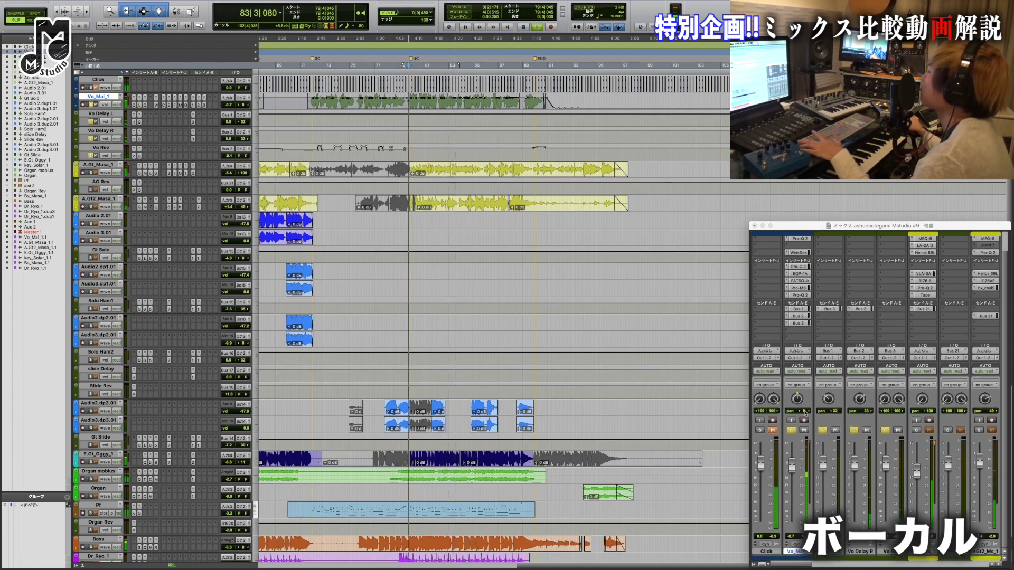
# Step: Bypass all inserts and mute the Bus 1, Bus 2 and Bus 3 sends on the lead vocal channel
pyautogui.click(799, 557)
pyautogui.hotkey('shift', 'a')
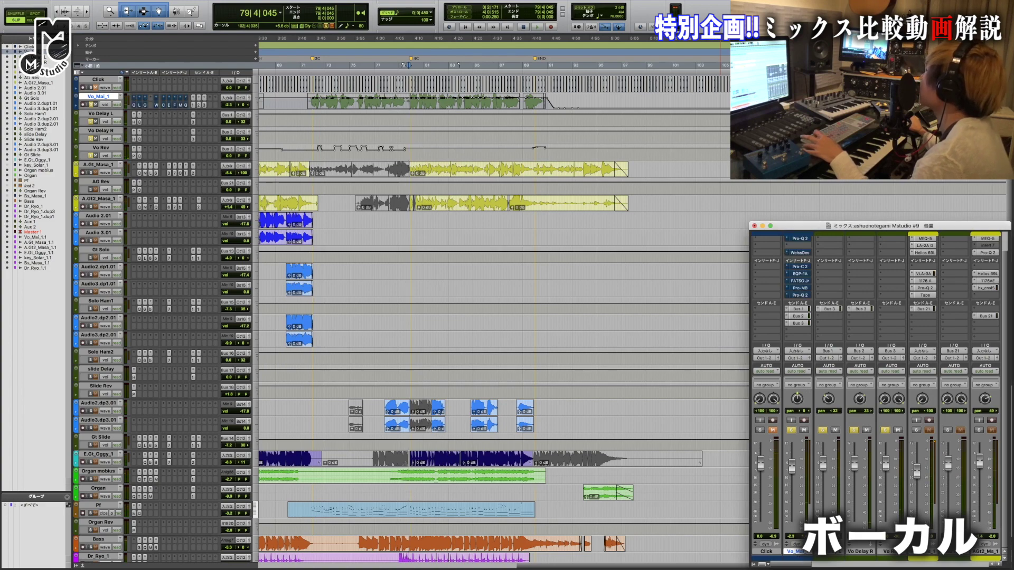
pyautogui.click(787, 311)
pyautogui.click(780, 312)
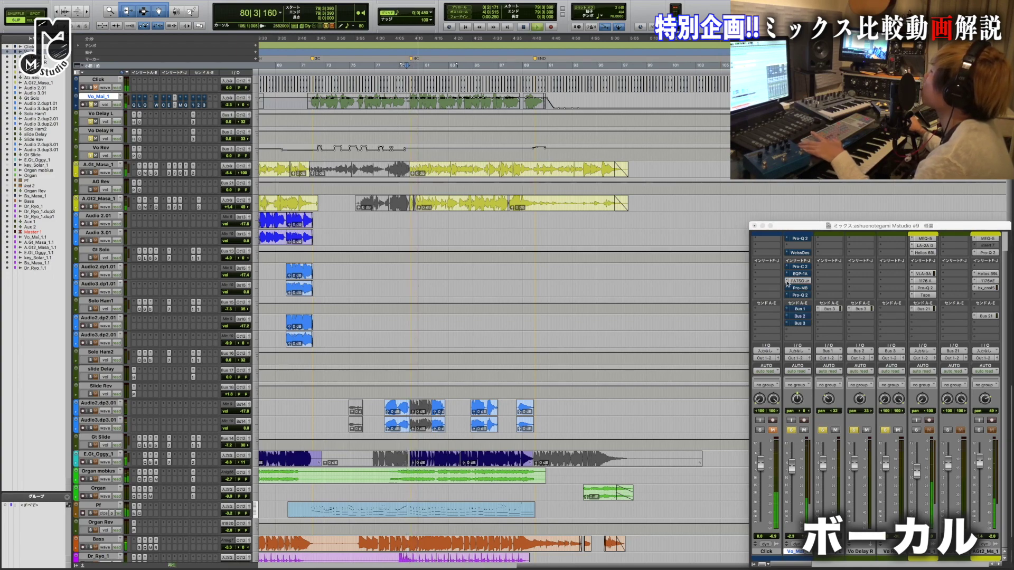
# Step: Compare the vocal with FATSO Jr on and bypassed during playback, and leave only that insert active
pyautogui.click(798, 246)
pyautogui.click(780, 281)
pyautogui.keyDown('super'); pyautogui.click(799, 281); pyautogui.keyUp('super')
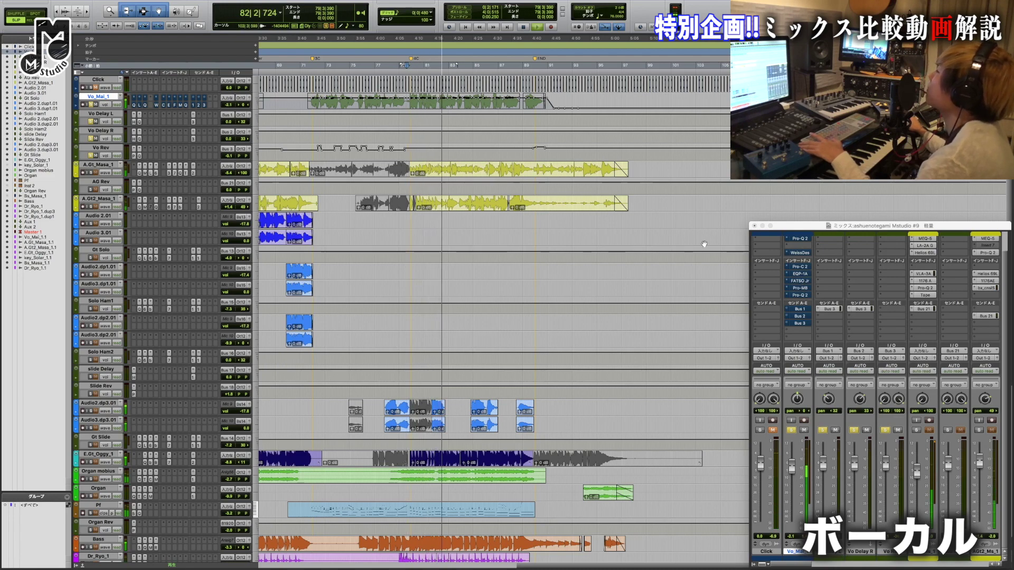
pyautogui.press('space')
pyautogui.keyDown('super'); pyautogui.click(800, 283); pyautogui.keyUp('super')
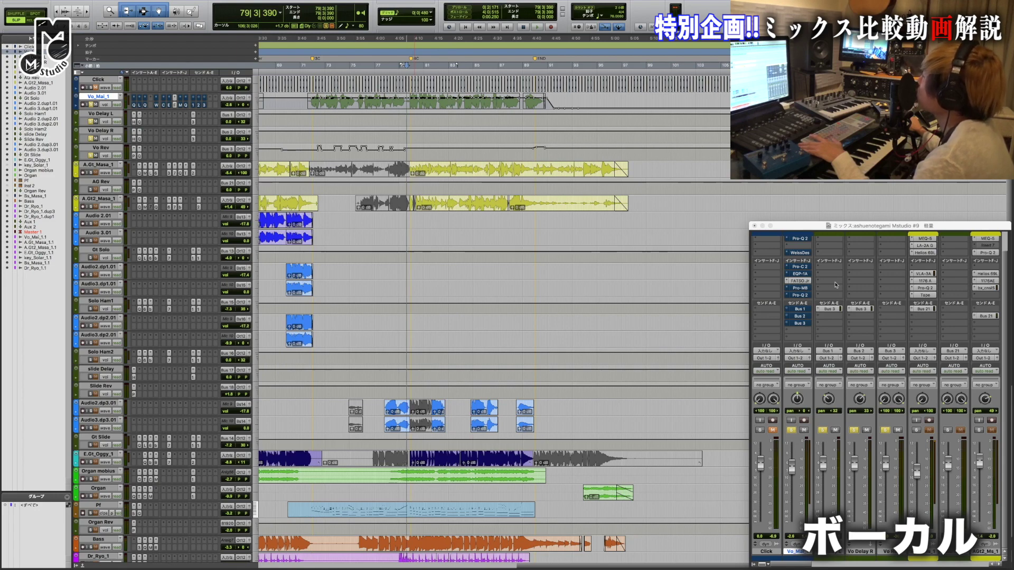
# Step: Review the insert chain on the lead vocal channel in the mixer
pyautogui.scroll(3, 816, 328)
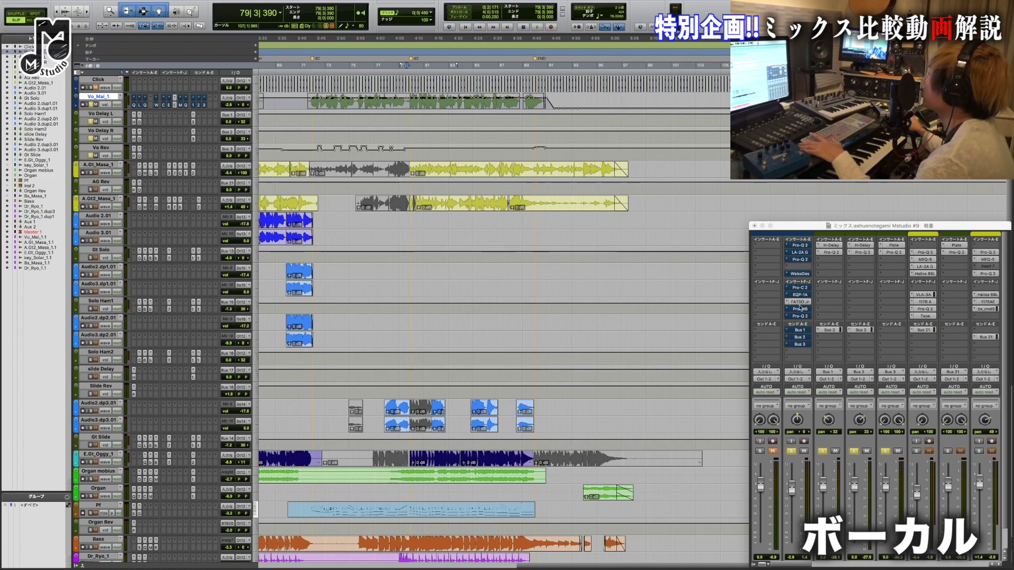
pyautogui.scroll(-3, 815, 323)
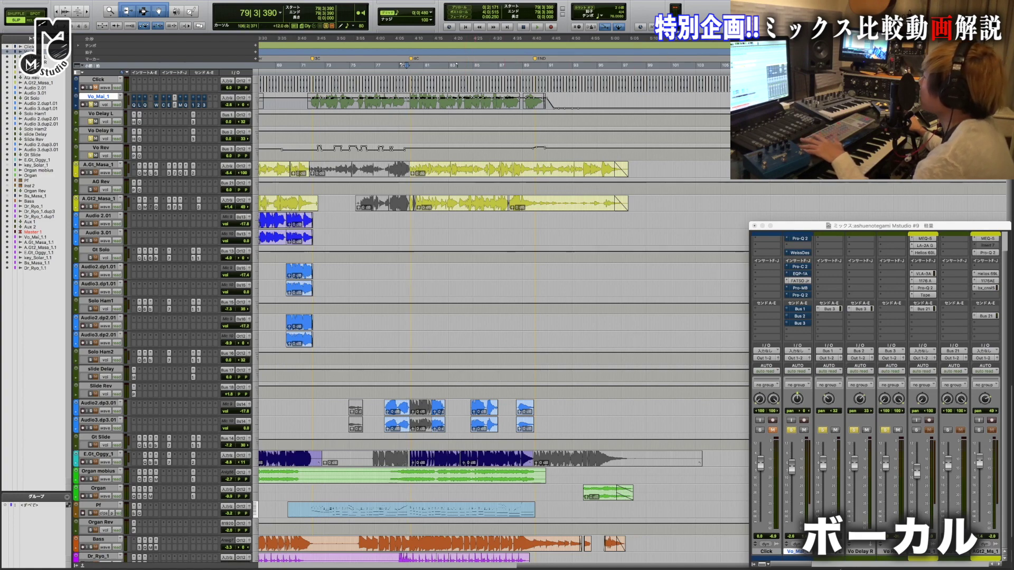
pyautogui.click(797, 559)
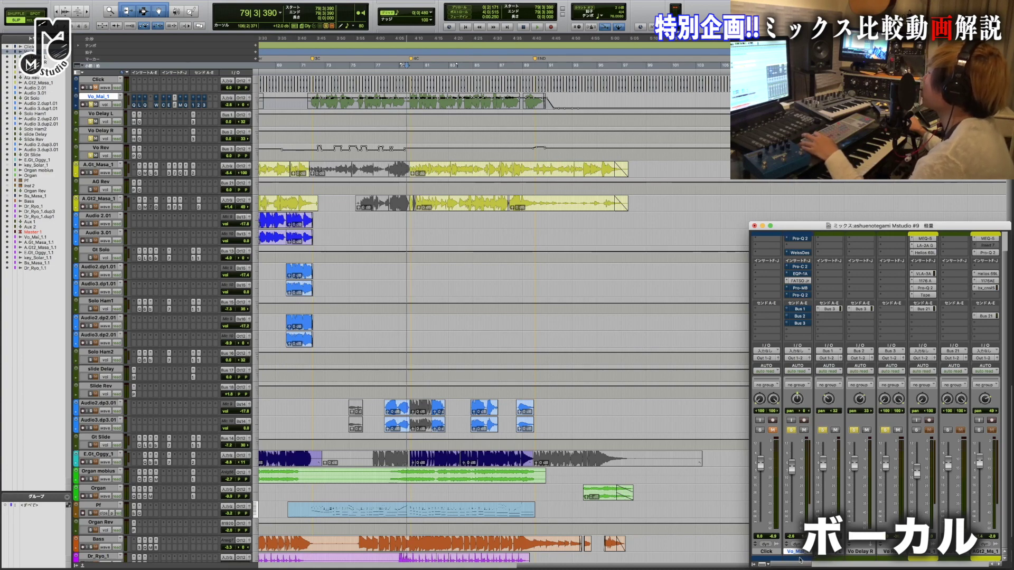
# Step: Re-enable all inserts on the lead vocal channel and play the soloed vocal from 79|3|390 with its sends muted
pyautogui.hotkey('shift', 'a')
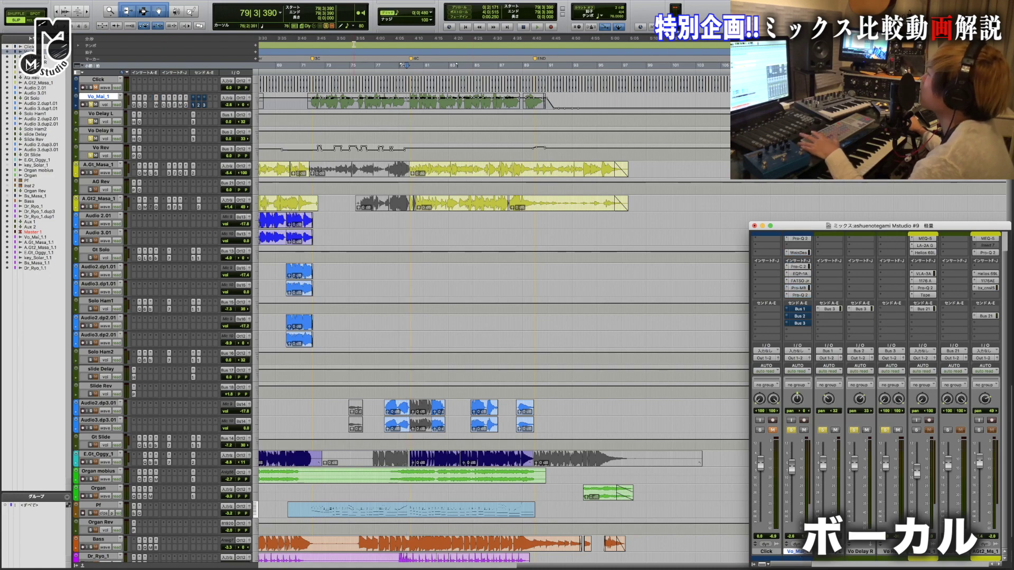
pyautogui.press('space')
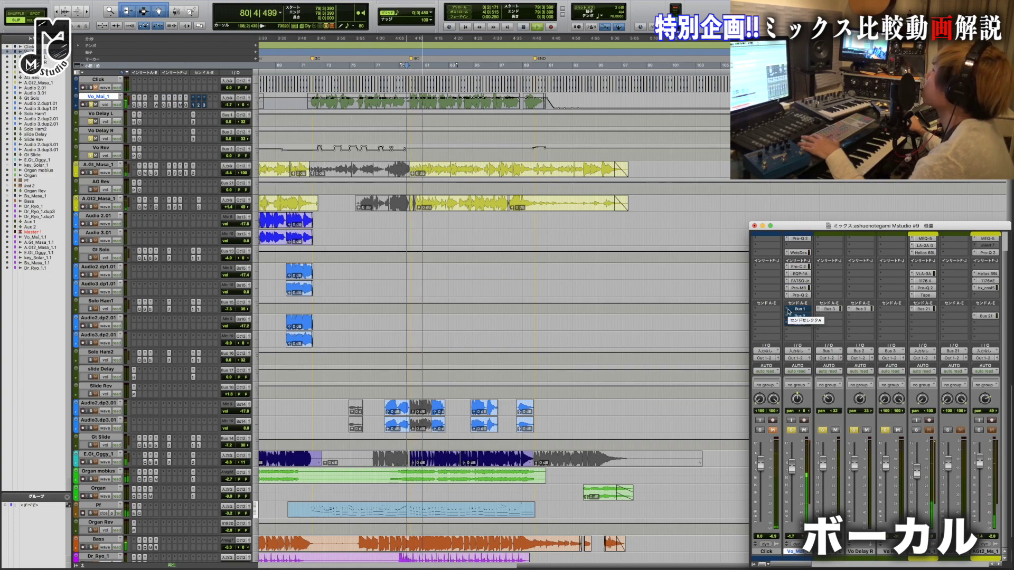
pyautogui.press('space')
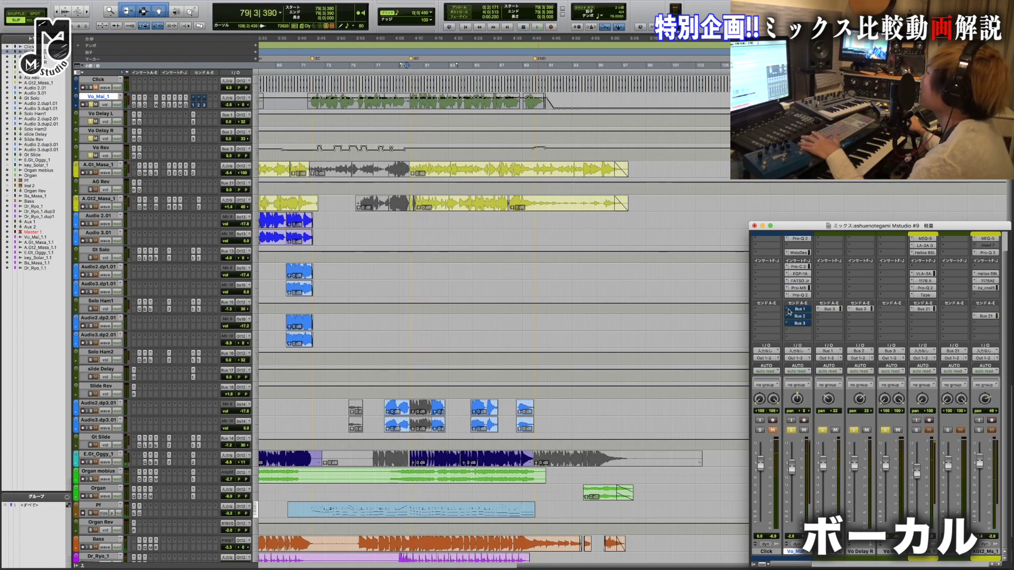
pyautogui.click(800, 323)
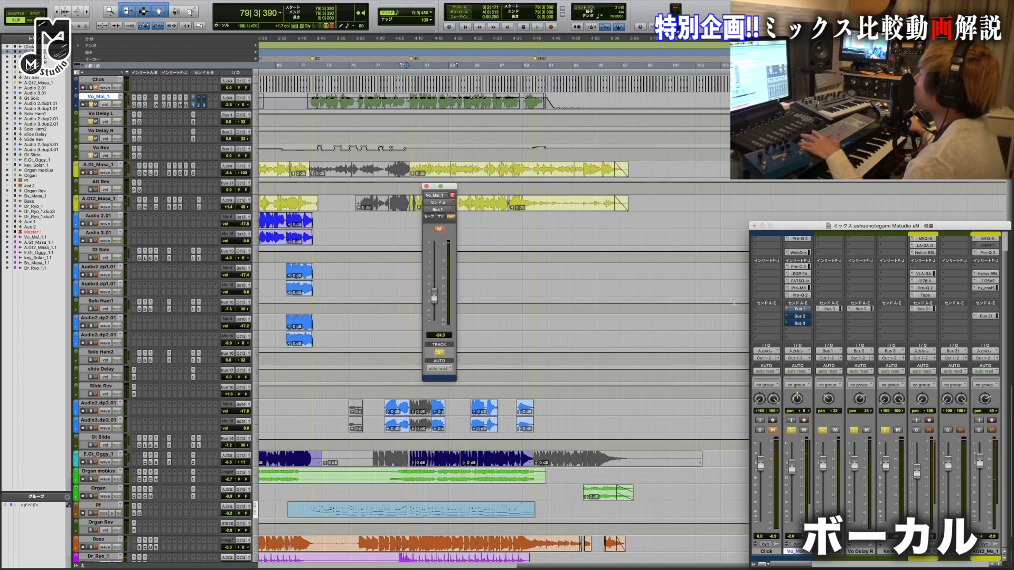
# Step: Examine the settings of the first Pro-Q 2 and the LA-2A compressor on the lead vocal channel
pyautogui.scroll(3, 858, 311)
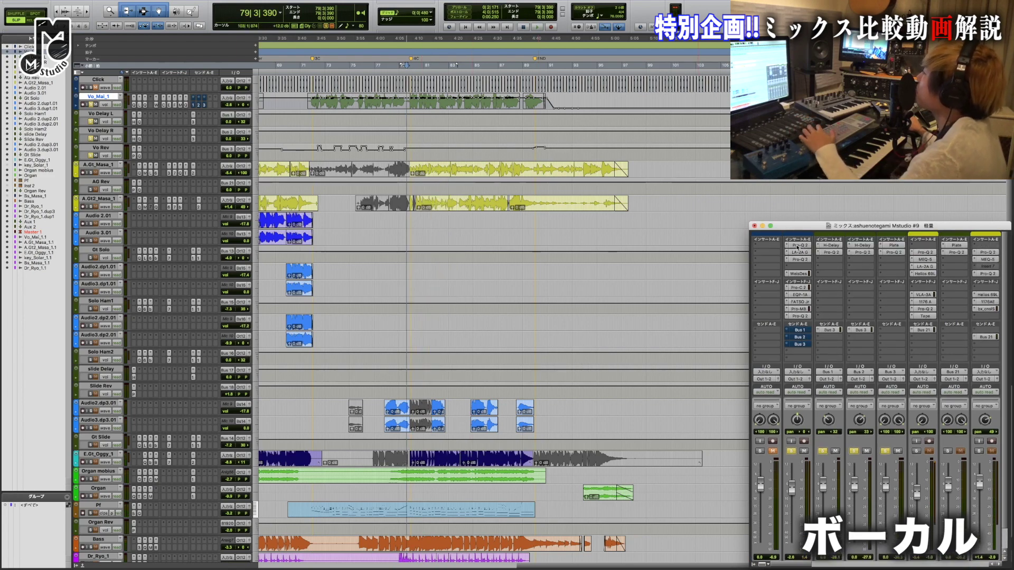
pyautogui.click(799, 247)
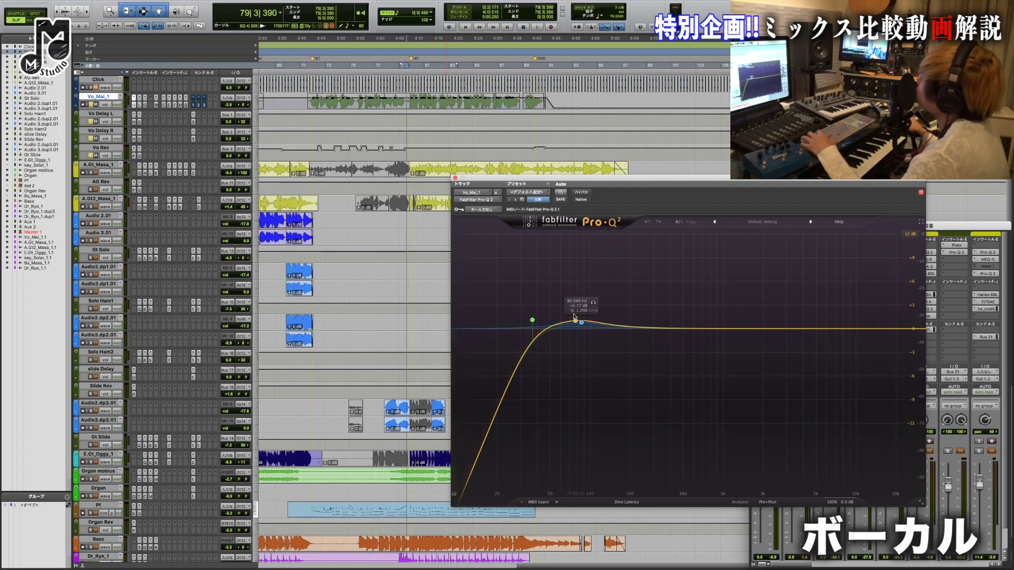
pyautogui.click(456, 179)
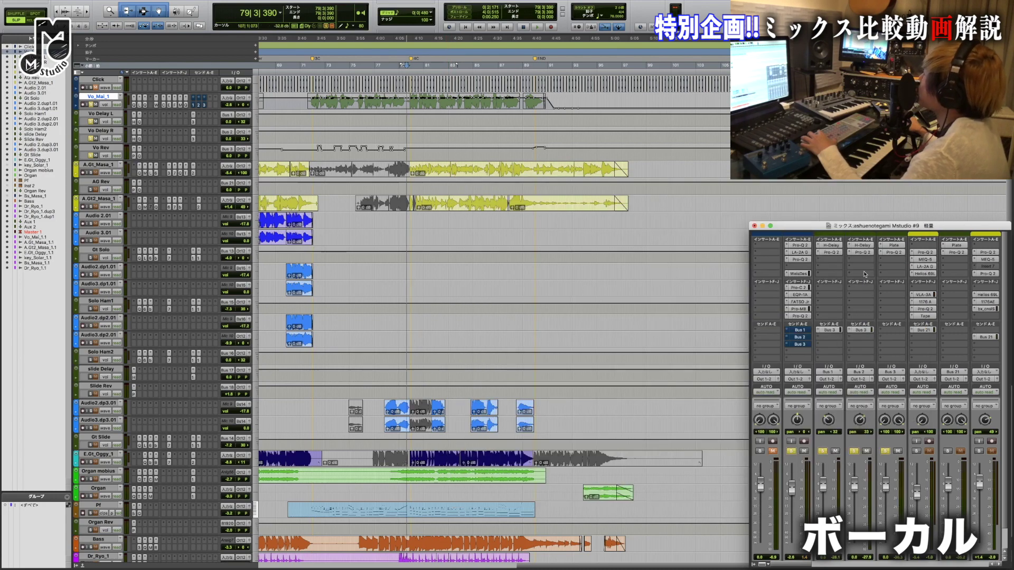
pyautogui.click(799, 252)
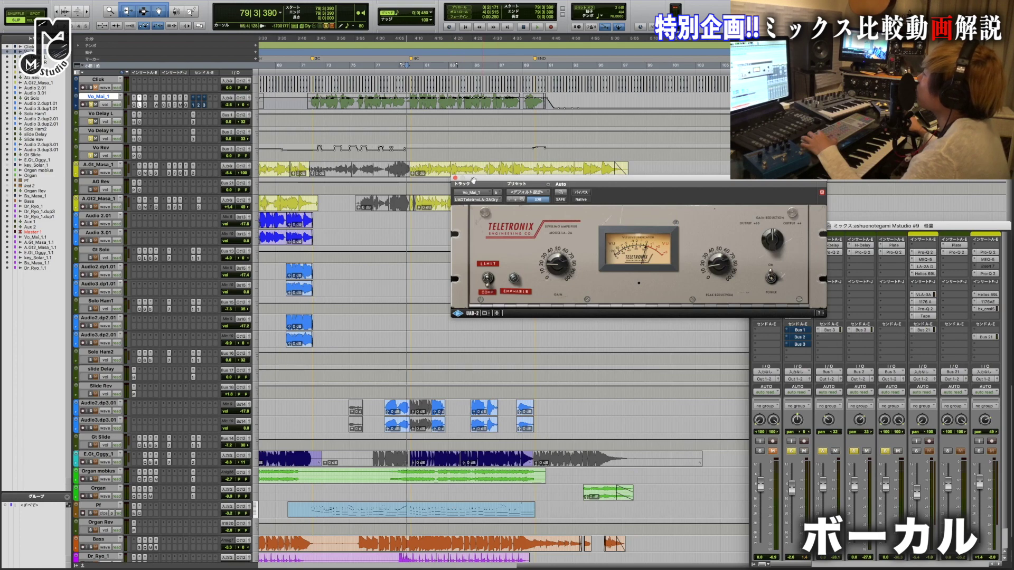
pyautogui.click(456, 178)
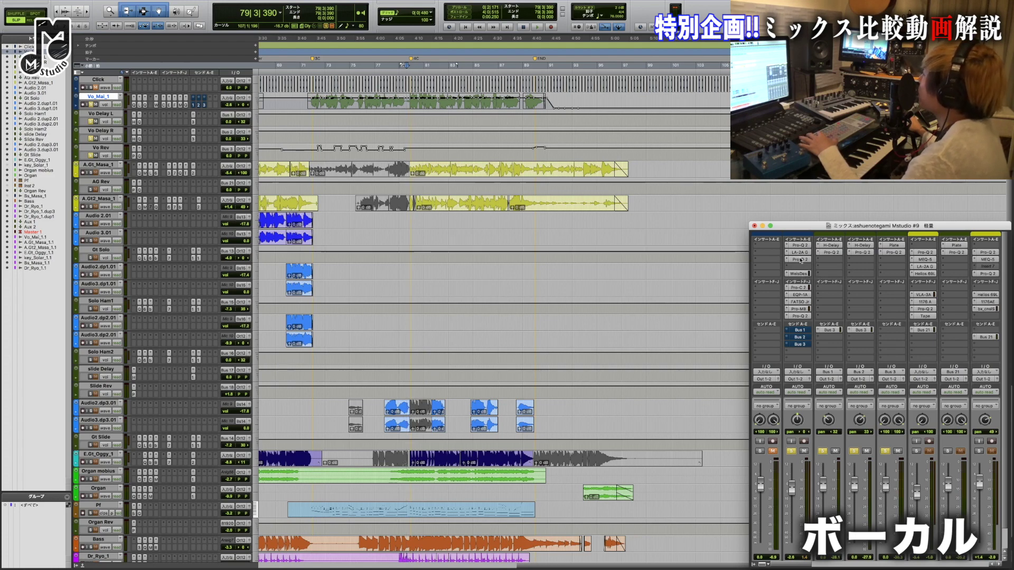
# Step: Examine the second Pro-Q 2 and the Weiss Deess insert on the lead vocal channel
pyautogui.click(800, 260)
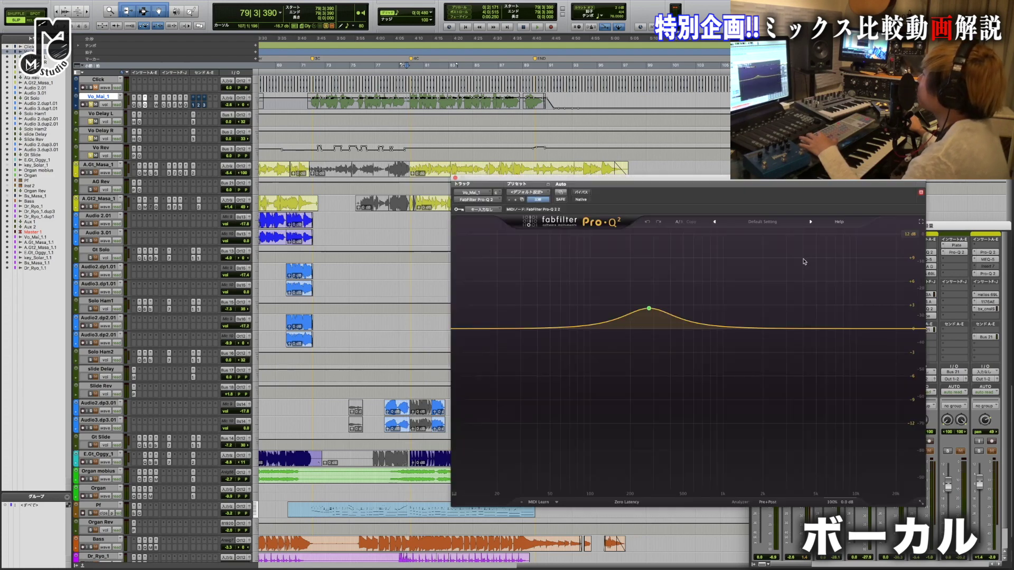
pyautogui.click(454, 178)
pyautogui.click(800, 260)
pyautogui.click(457, 180)
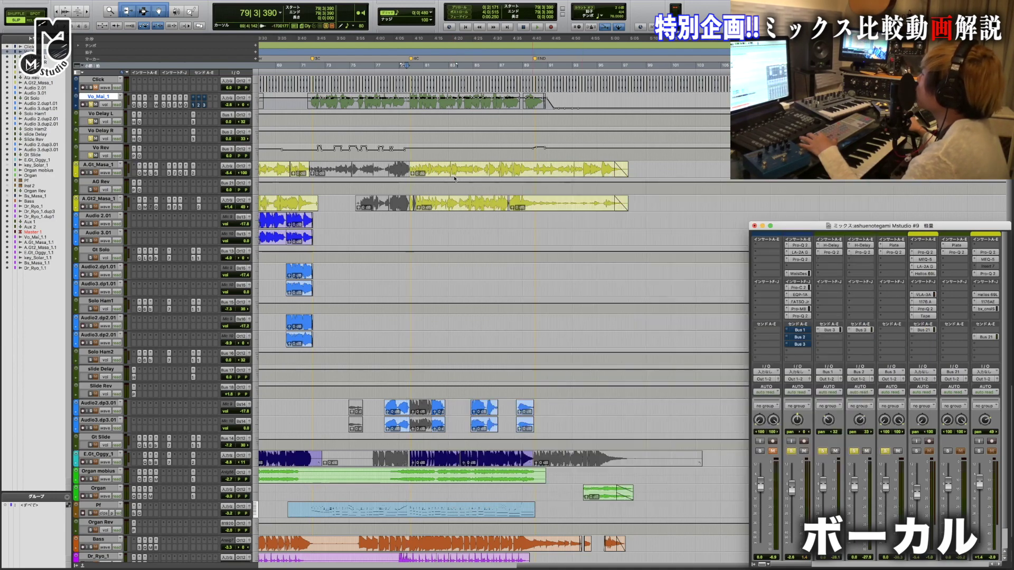
pyautogui.click(798, 273)
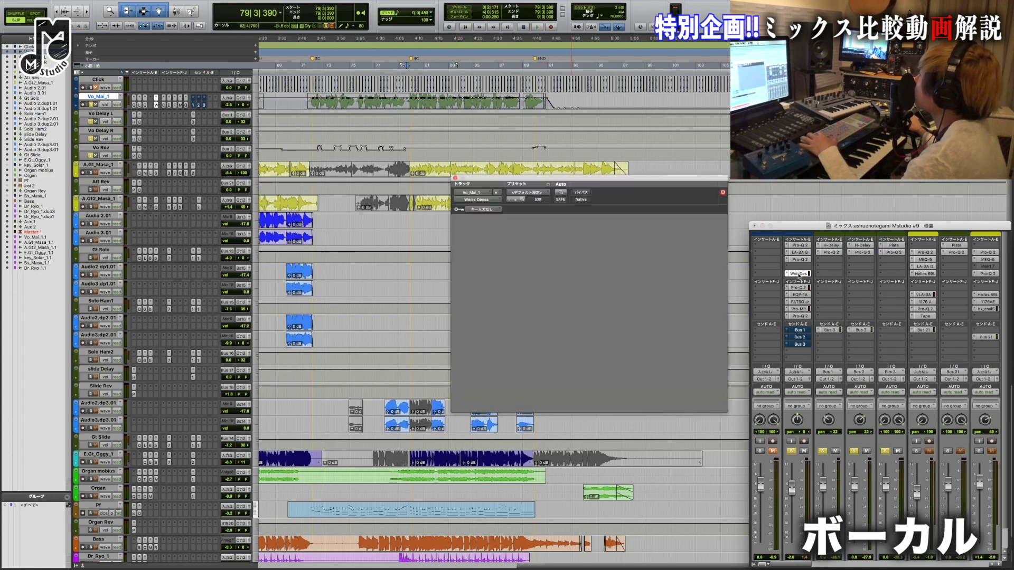
pyautogui.click(456, 179)
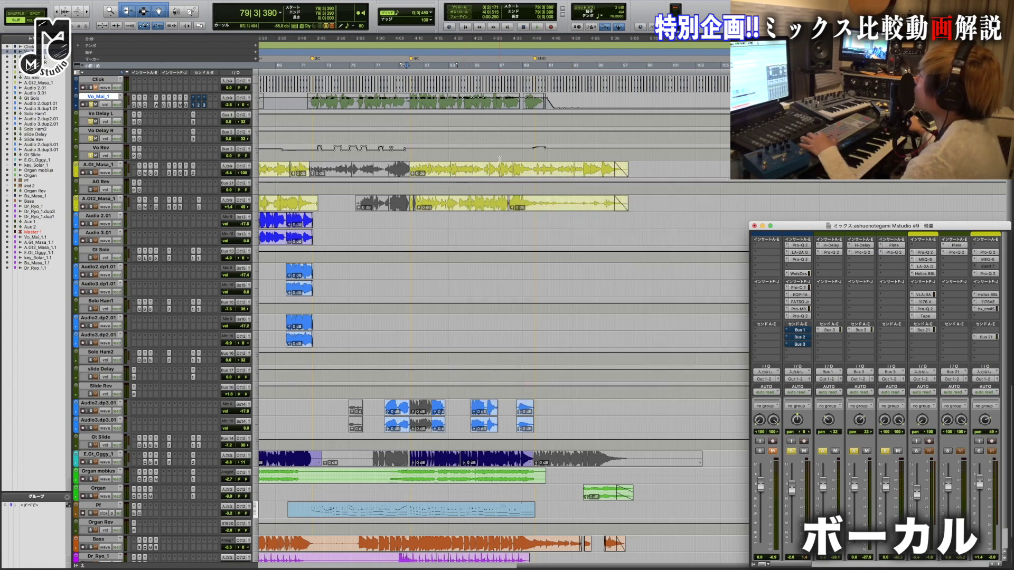
# Step: Place the playback cursor at 79|3|759 and examine the Pro-C 2 and Pultec EQP-1A inserts on the lead vocal
pyautogui.click(409, 71)
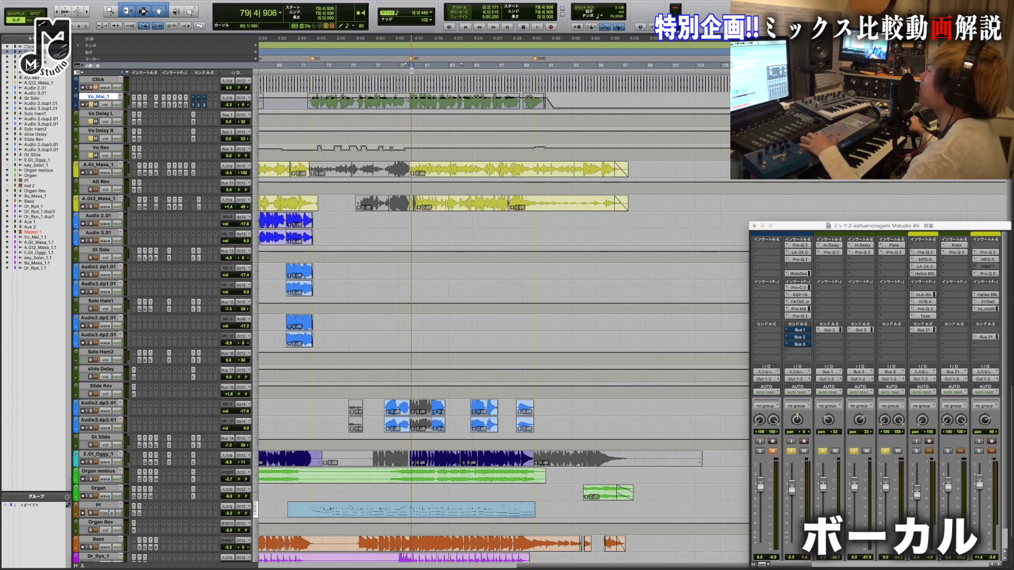
pyautogui.click(406, 69)
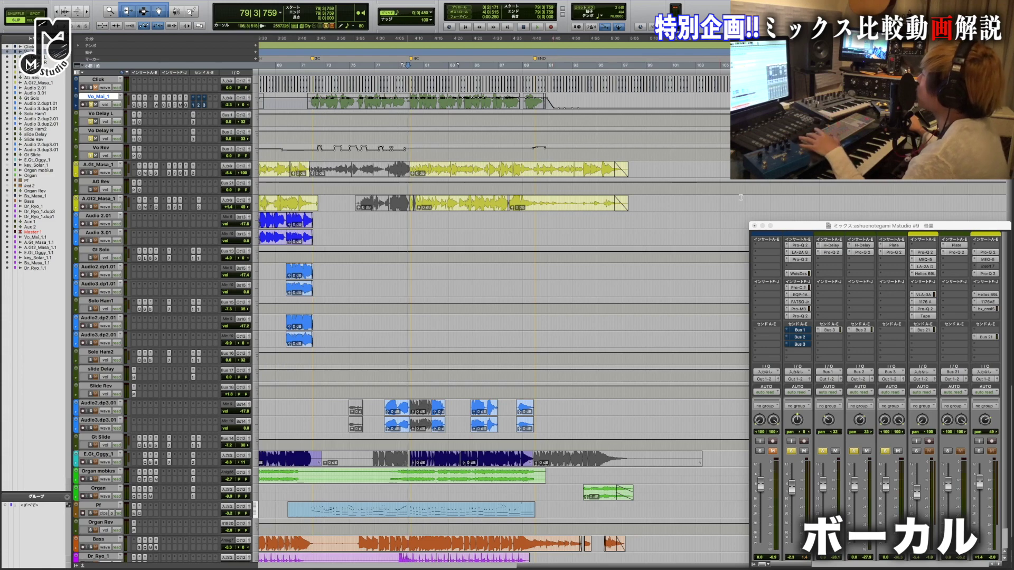
pyautogui.click(801, 288)
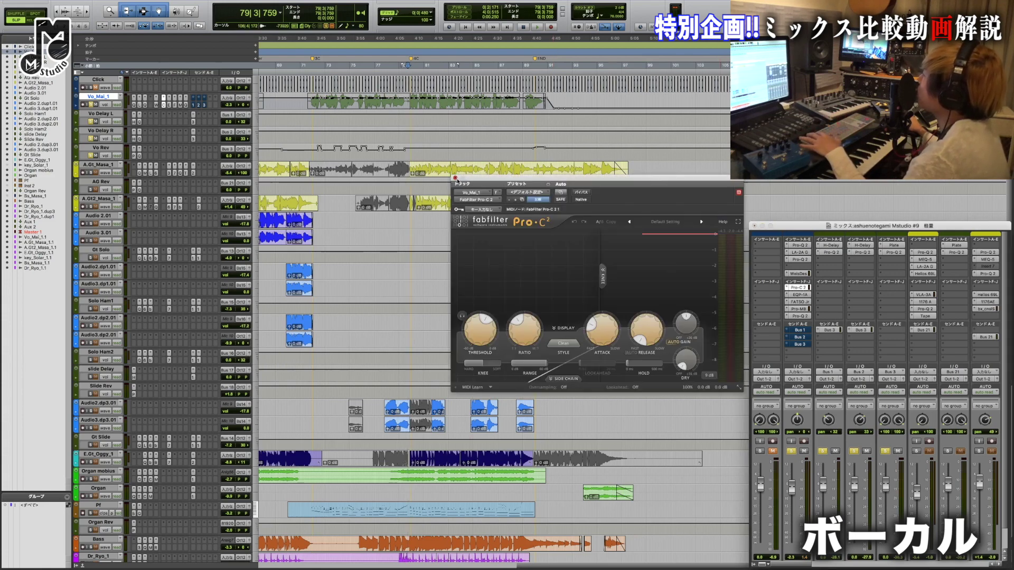
pyautogui.click(456, 178)
pyautogui.click(799, 295)
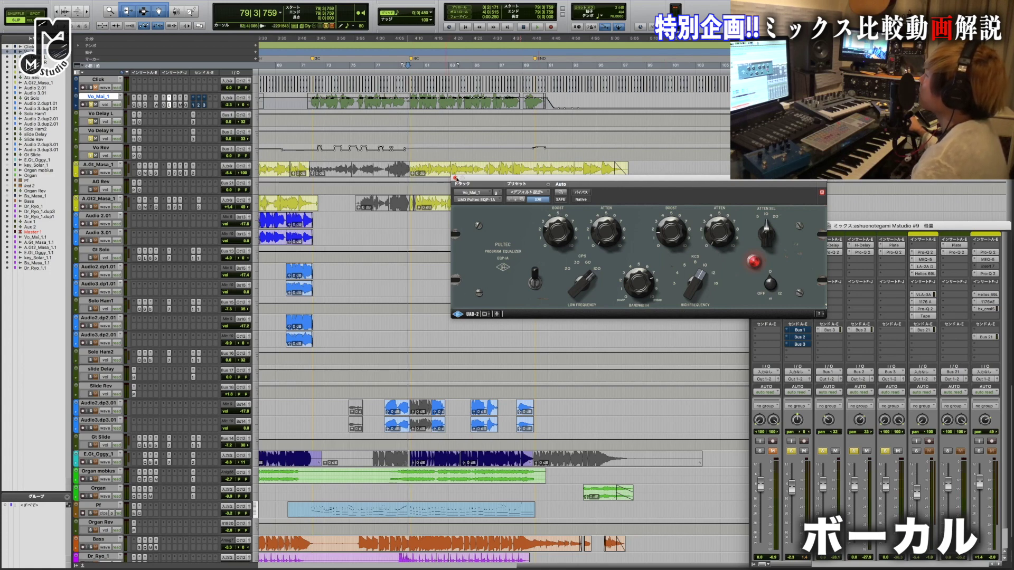
pyautogui.click(456, 178)
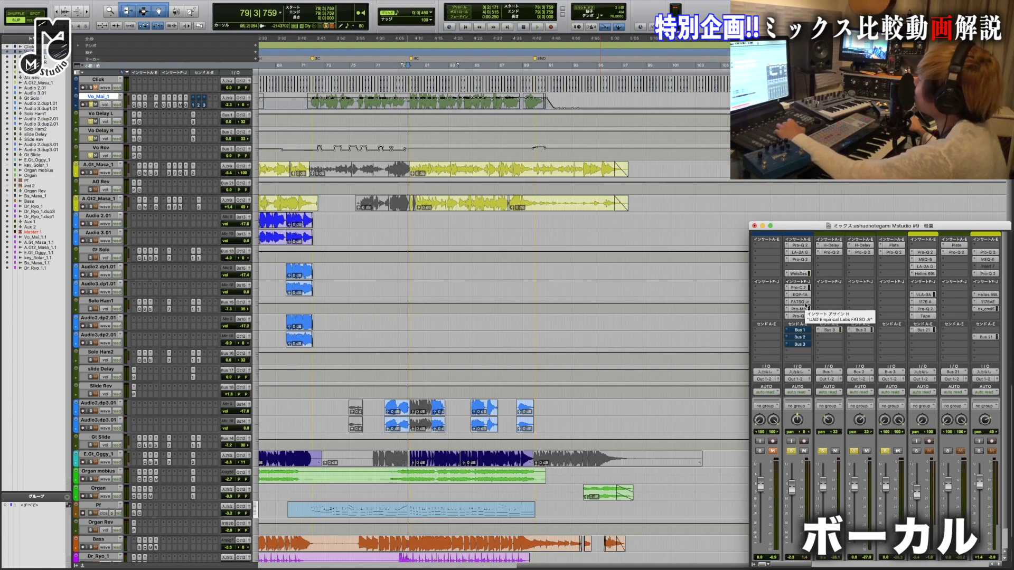
# Step: Examine the FATSO Jr settings on the lead vocal channel
pyautogui.click(799, 302)
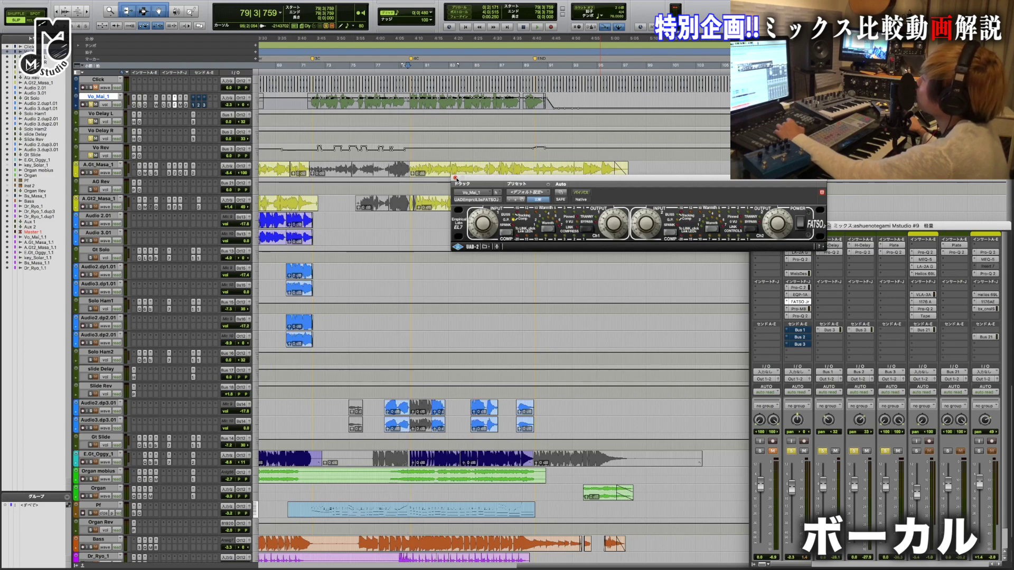
pyautogui.click(455, 179)
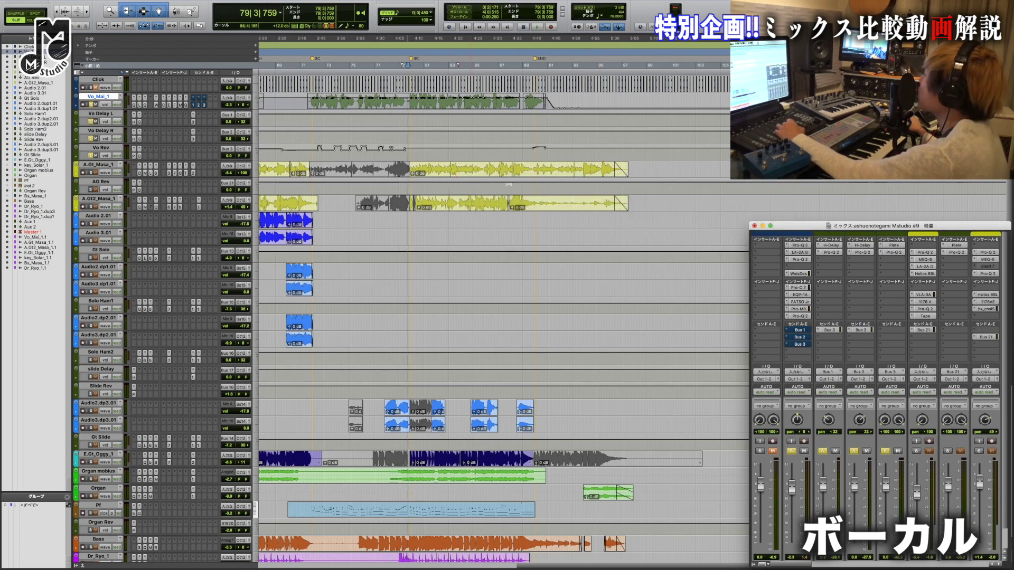
pyautogui.click(800, 302)
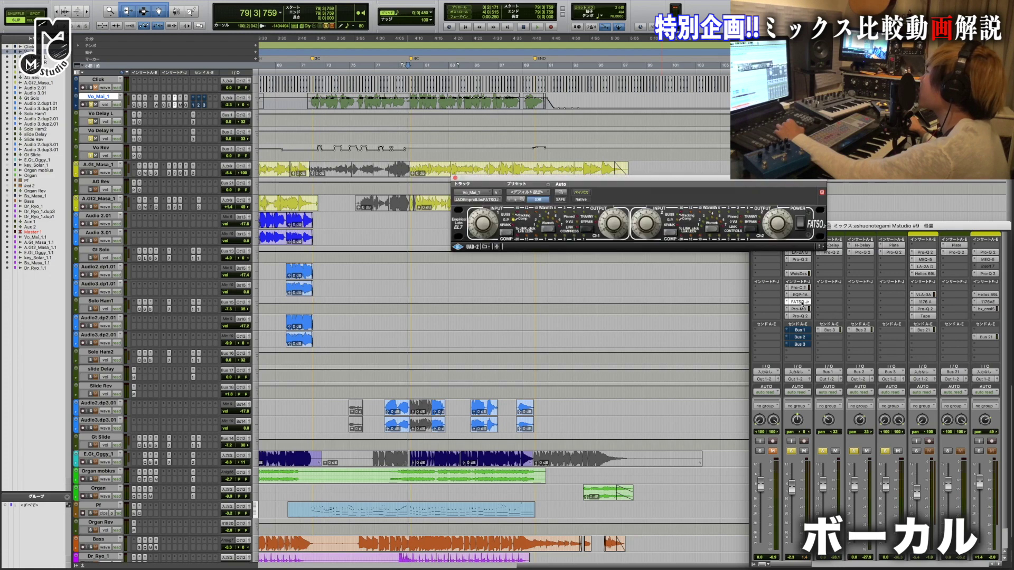
pyautogui.click(456, 179)
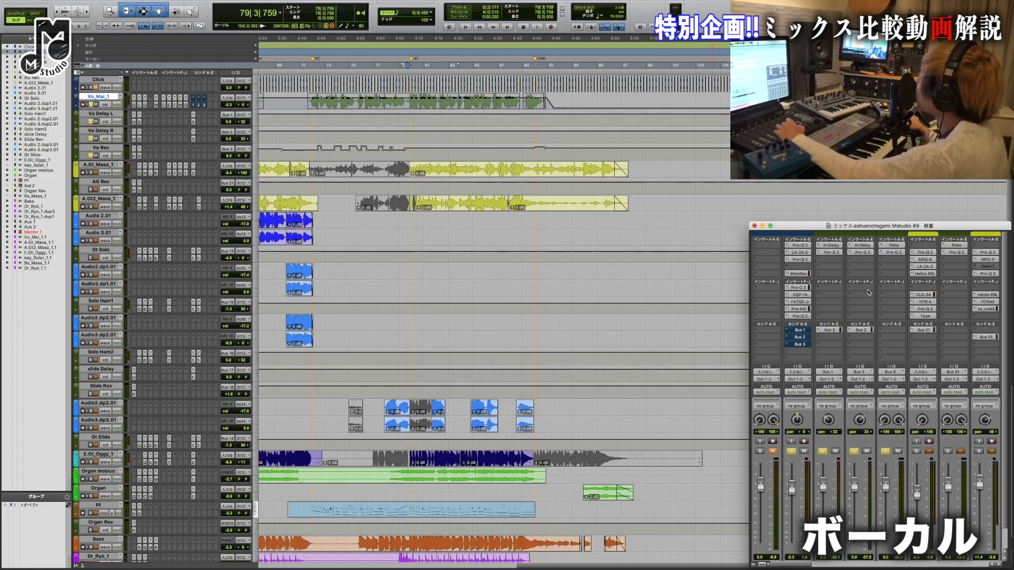
pyautogui.hscroll(1, 874, 297)
pyautogui.hscroll(-2, 877, 299)
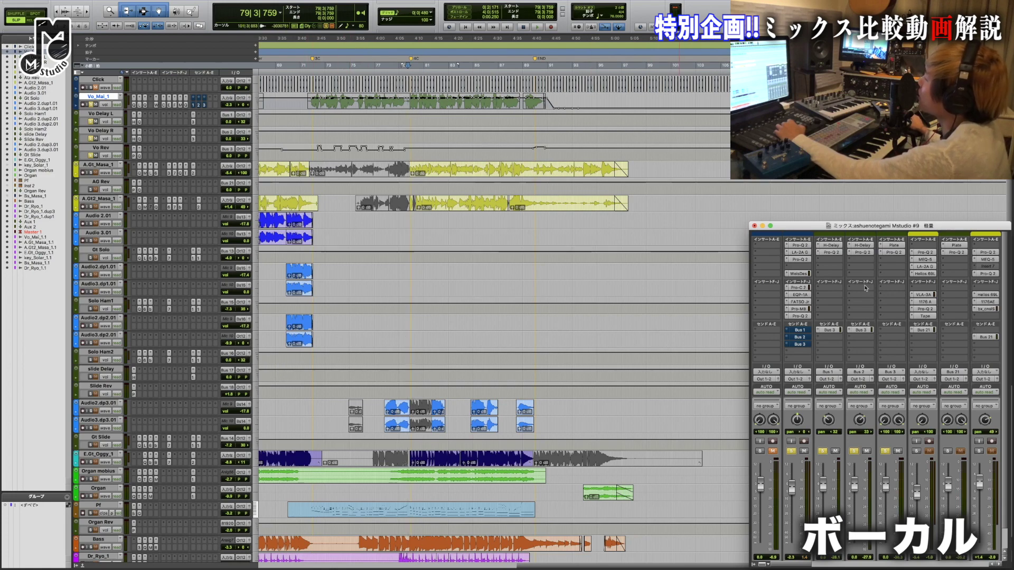
pyautogui.hscroll(10, 866, 288)
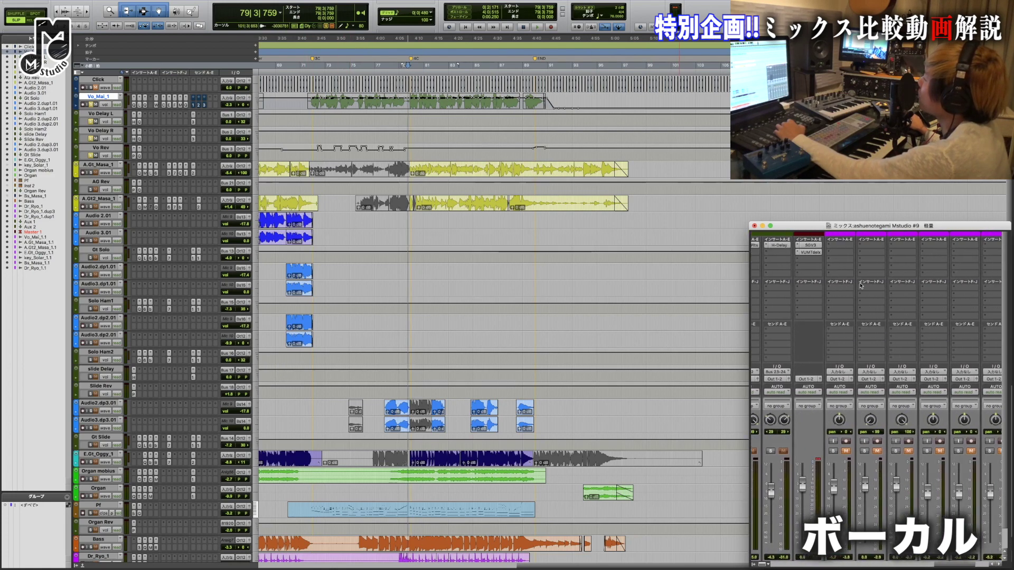
pyautogui.hscroll(-10, 860, 286)
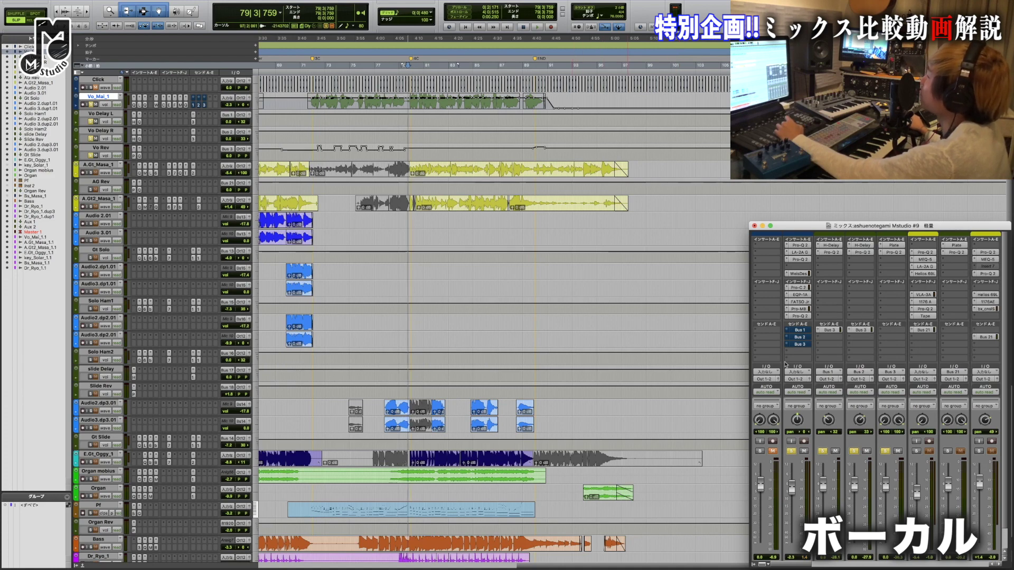
# Step: Examine the Pro-MB band and the last Pro-Q 2 equalizer curve on the lead vocal channel
pyautogui.click(799, 308)
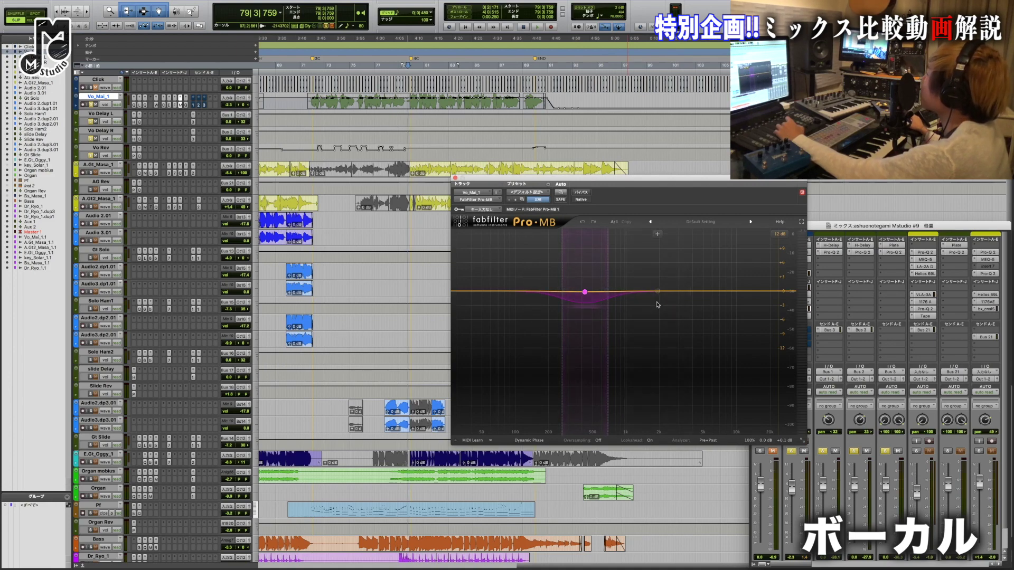
pyautogui.moveTo(586, 296)
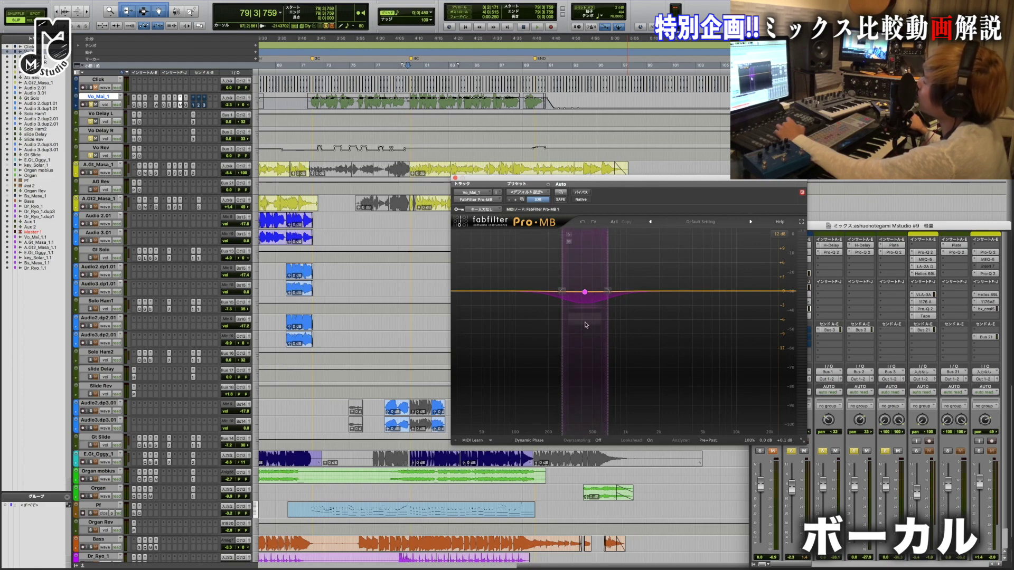
pyautogui.click(455, 178)
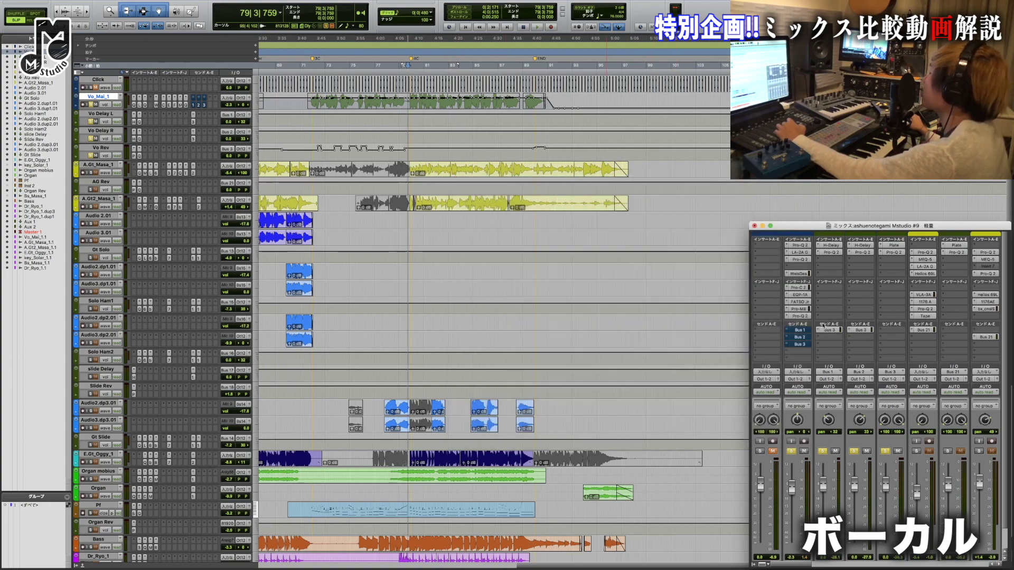
pyautogui.click(800, 310)
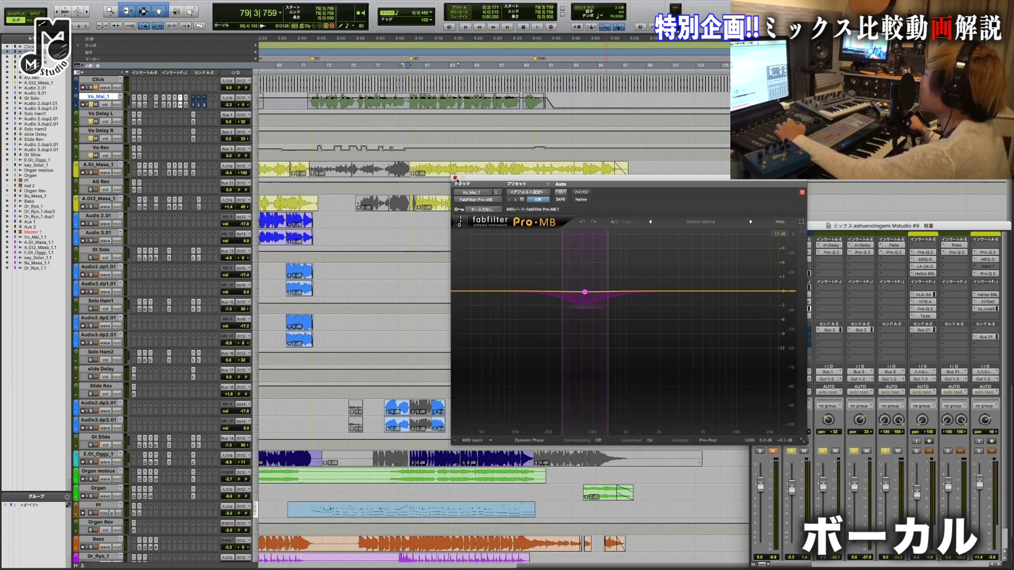
pyautogui.click(456, 177)
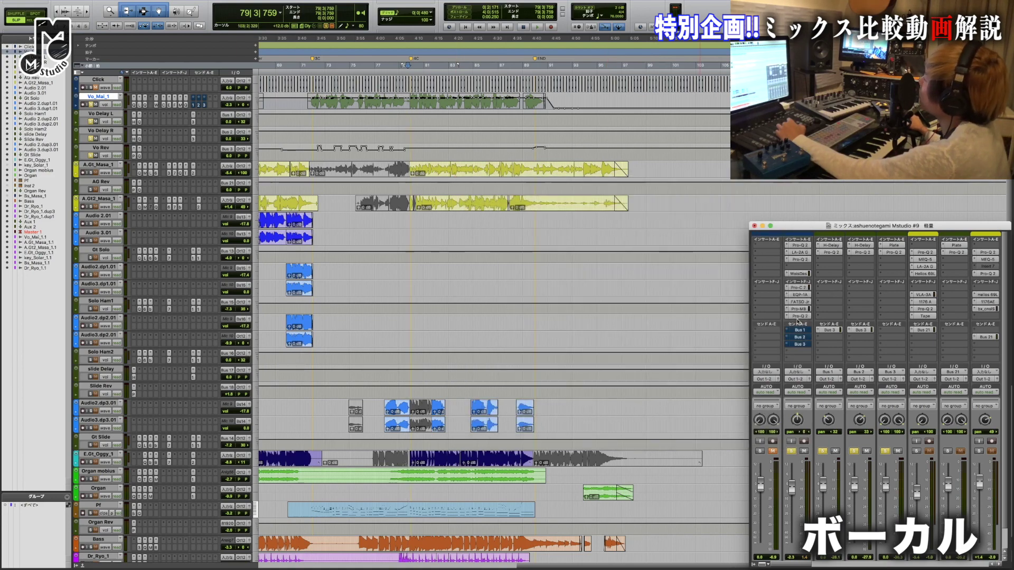
pyautogui.click(800, 316)
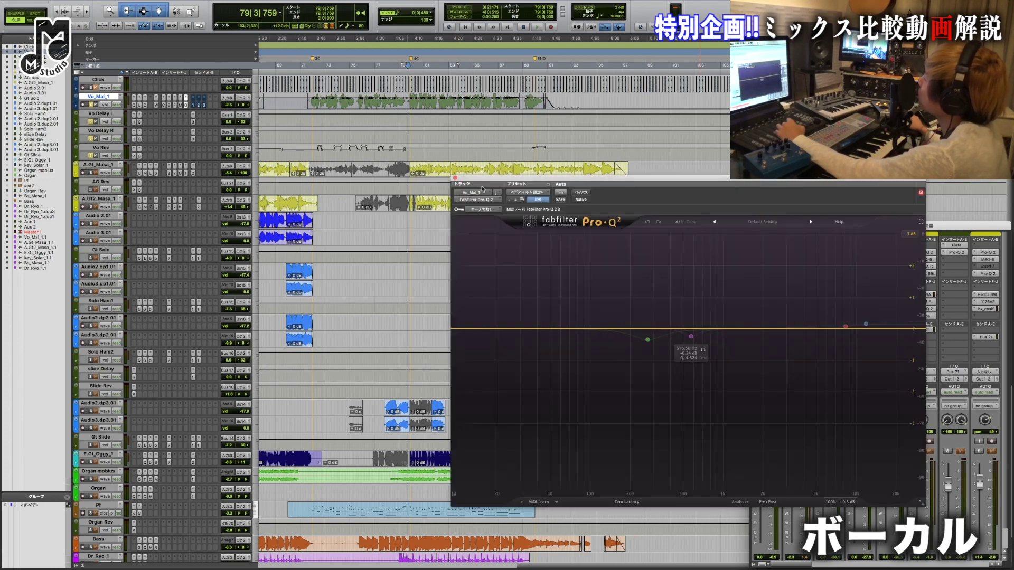
pyautogui.click(455, 178)
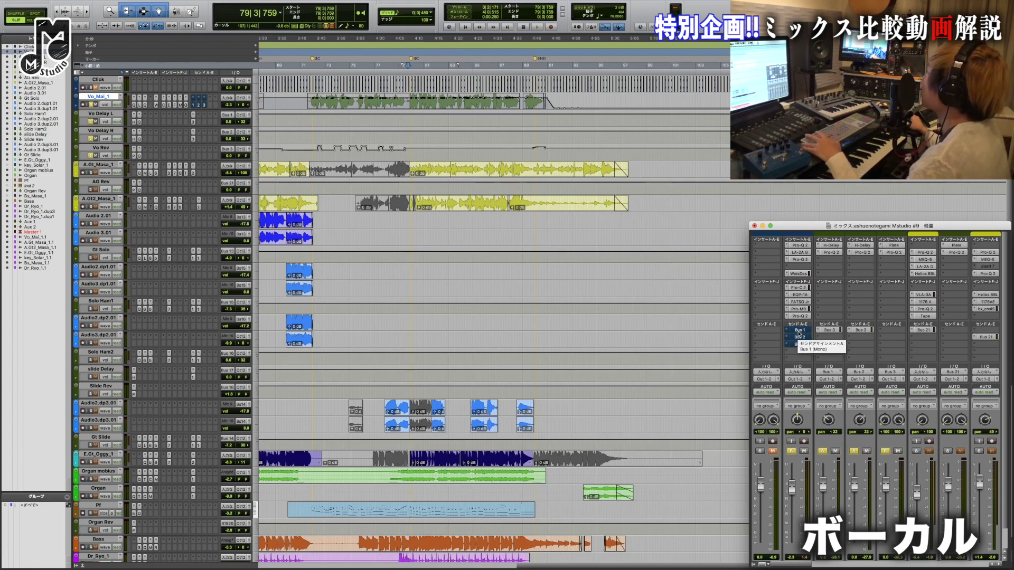
# Step: Unmute the lead vocal's Bus 1, Bus 2 and Bus 3 sends and clear the solos on the vocal, delay and reverb channels
pyautogui.keyDown('super'); pyautogui.click(799, 330); pyautogui.keyUp('super')
pyautogui.keyDown('super'); pyautogui.click(800, 344); pyautogui.keyUp('super')
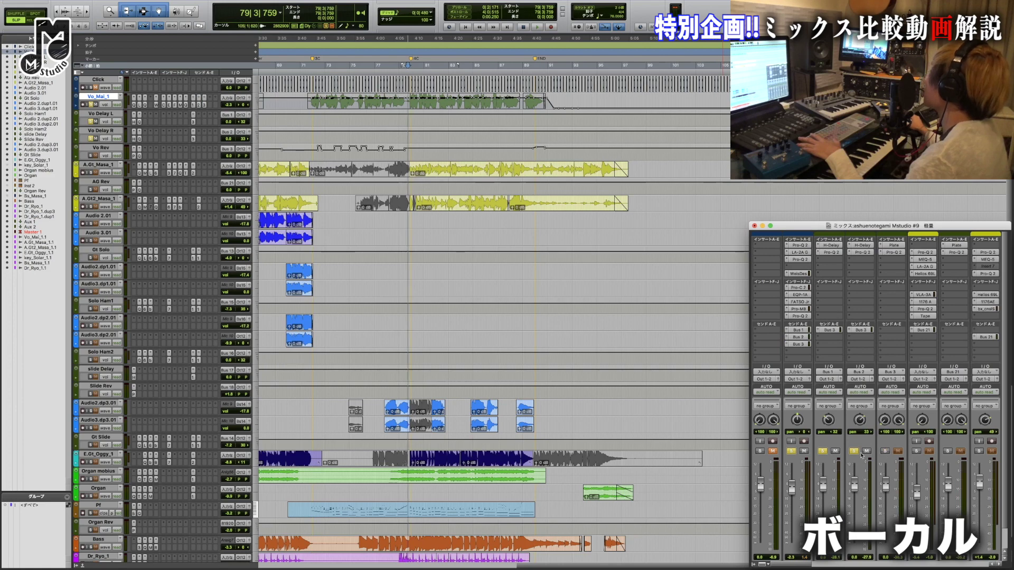
pyautogui.click(792, 451)
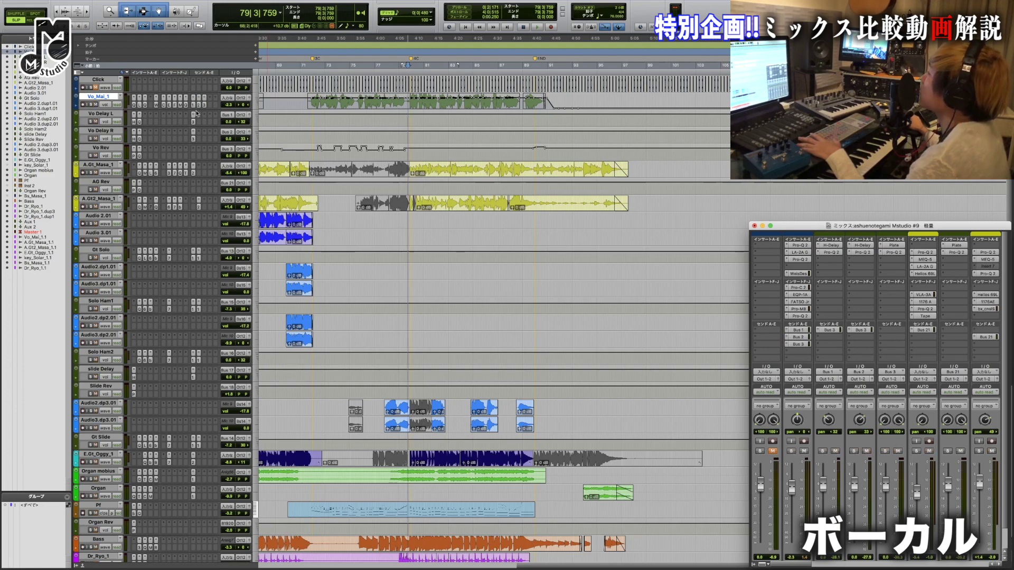
pyautogui.scroll(-10, 478, 151)
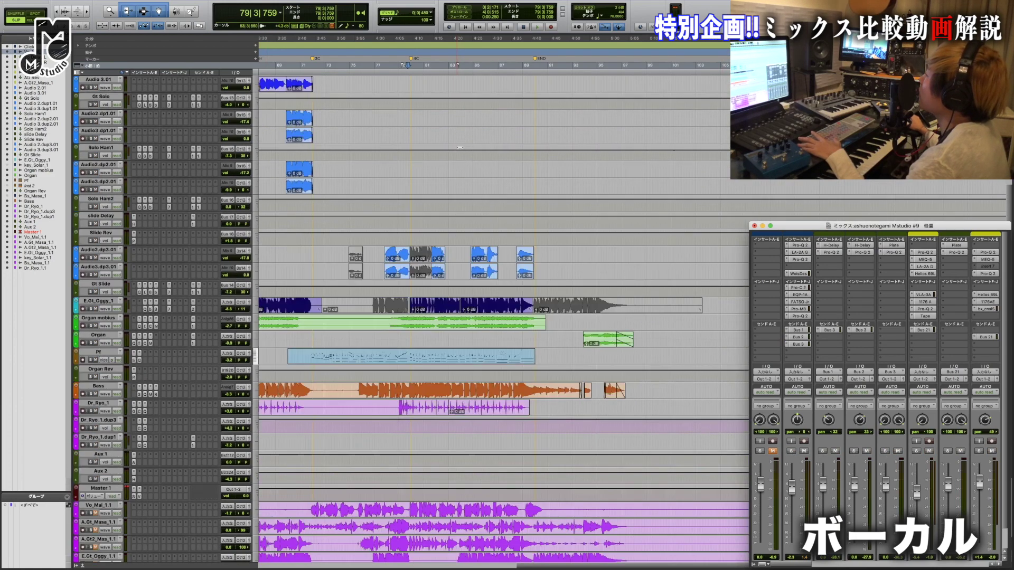
# Step: Play a short passage of the full mix from 79|3|759, stop it, and return to the lead vocal tracks
pyautogui.scroll(-1, 461, 150)
pyautogui.press('space')
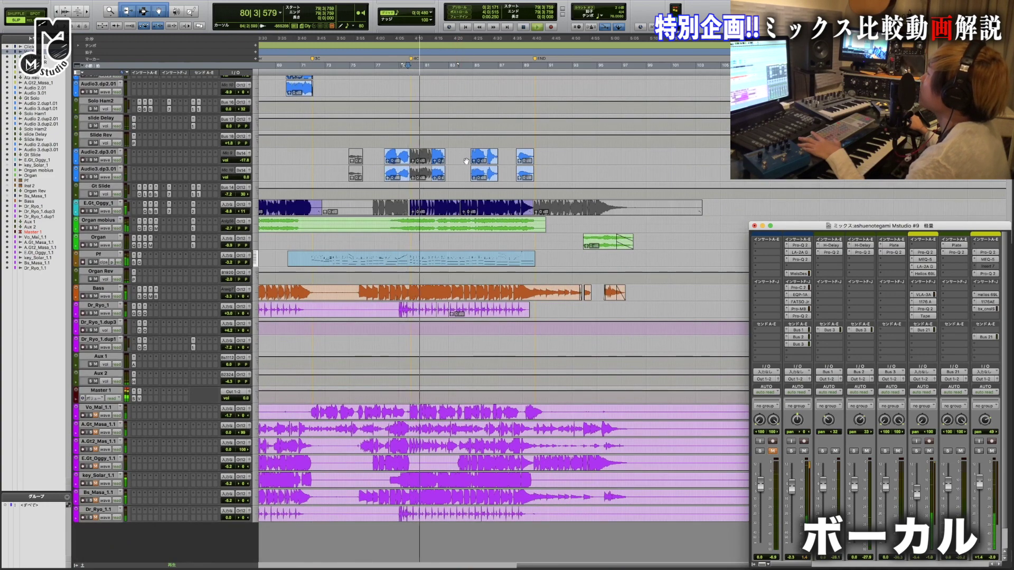
pyautogui.press('space')
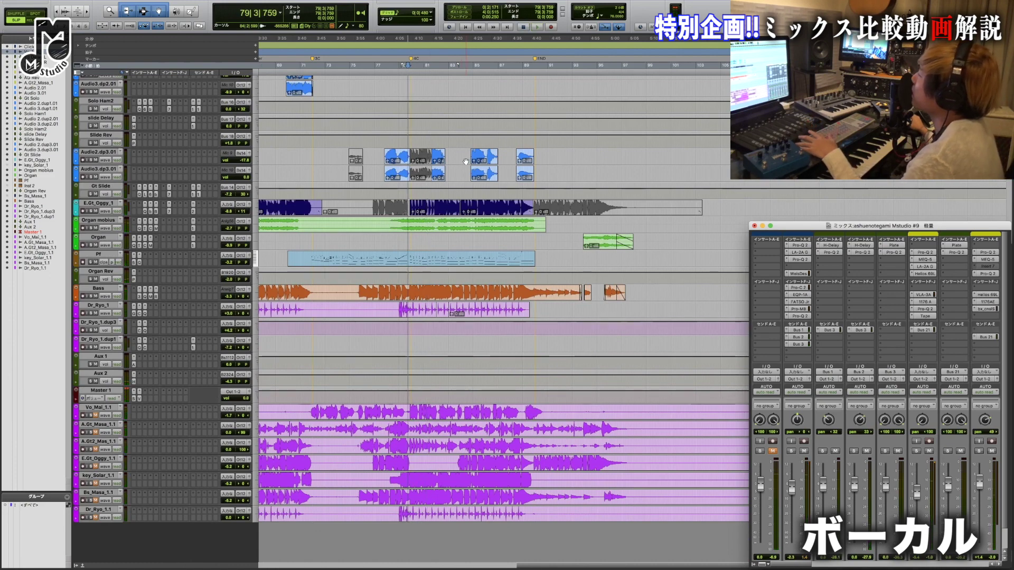
pyautogui.scroll(2, 466, 161)
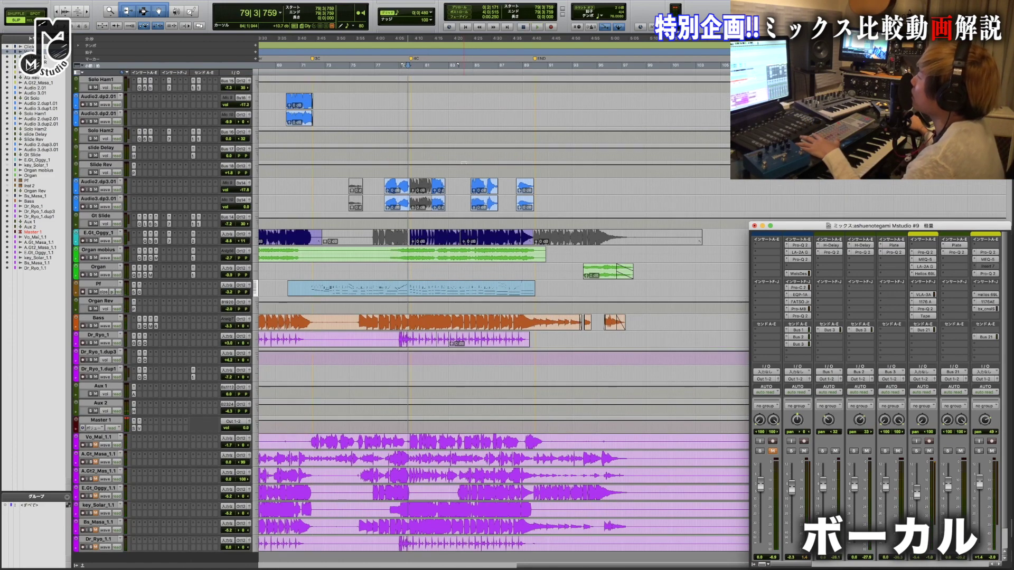
pyautogui.scroll(12, 464, 163)
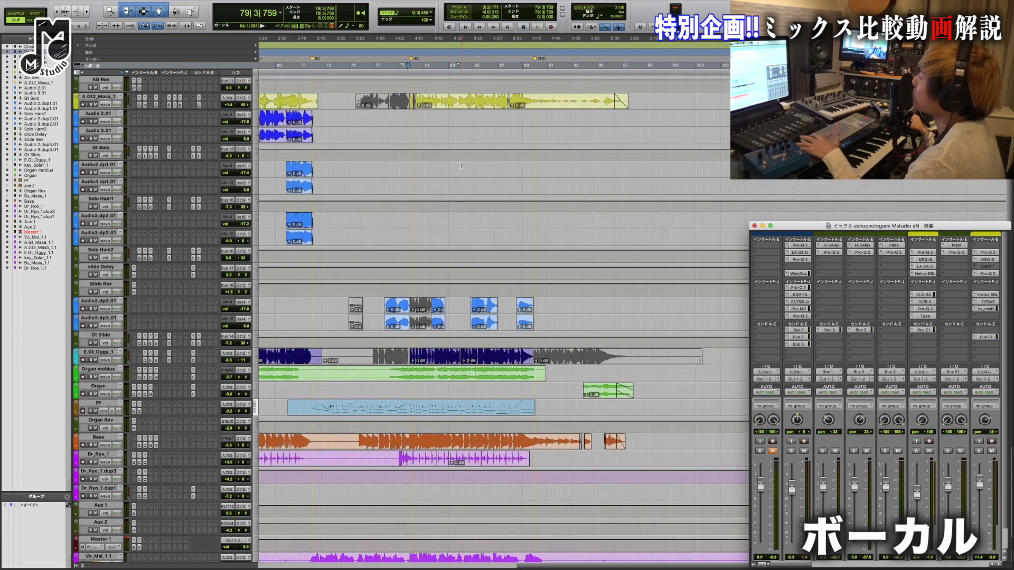
pyautogui.scroll(2, 461, 166)
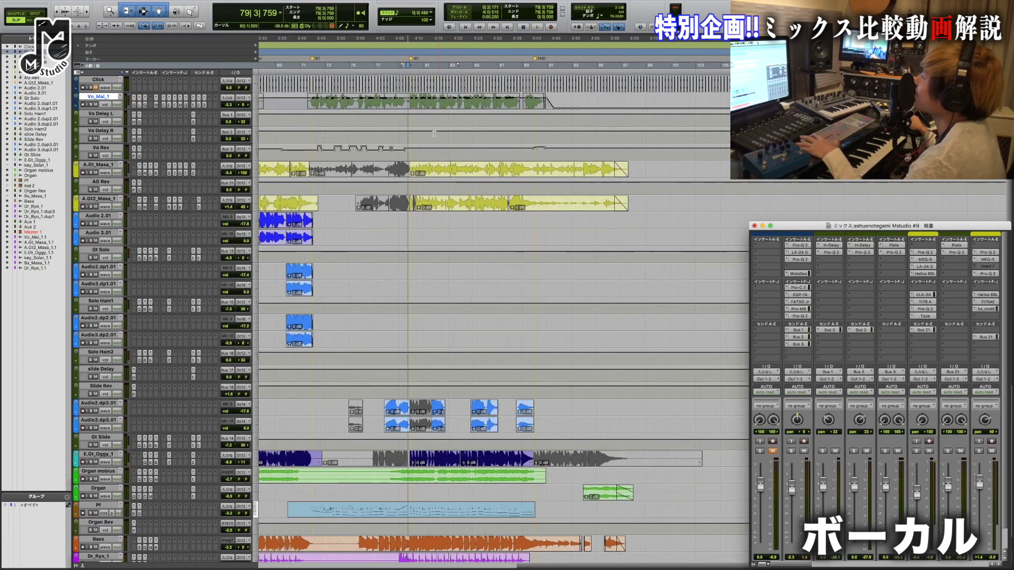
# Step: Place the playback cursor at 79|2|858 and look through the guitar, organ, bass and drum tracks
pyautogui.click(407, 69)
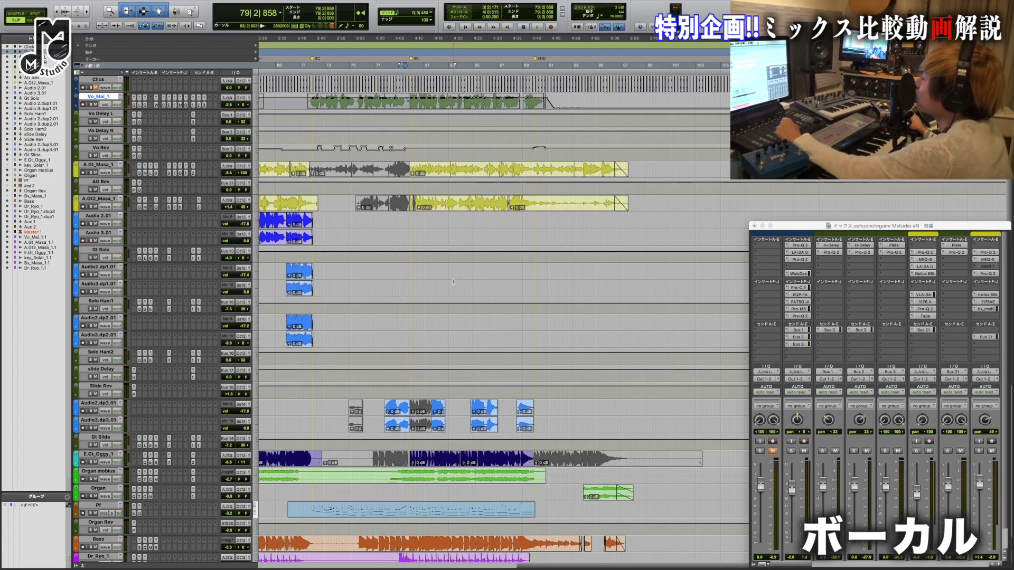
pyautogui.scroll(-3, 453, 281)
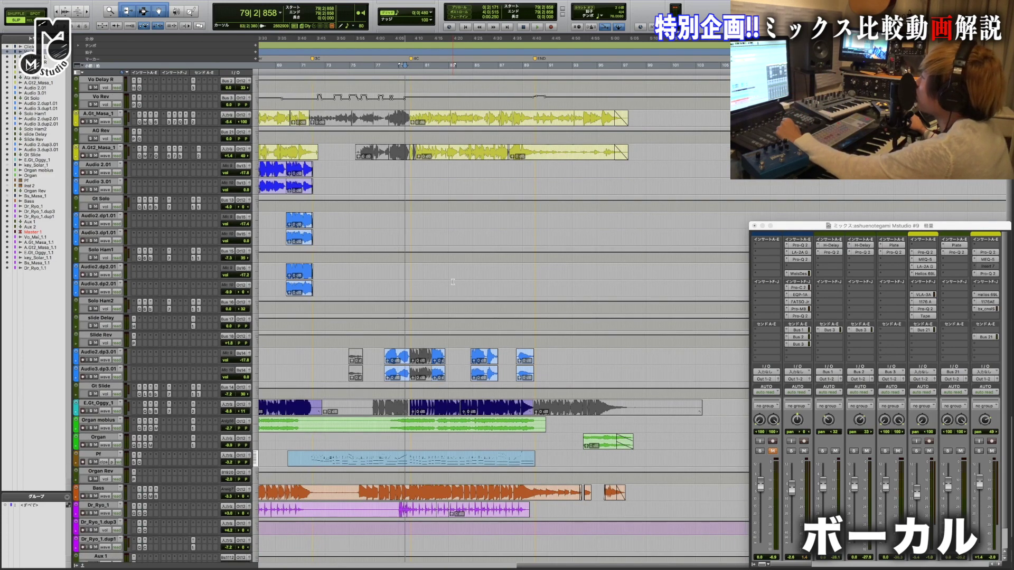
pyautogui.scroll(-2, 453, 282)
pyautogui.scroll(-4, 453, 281)
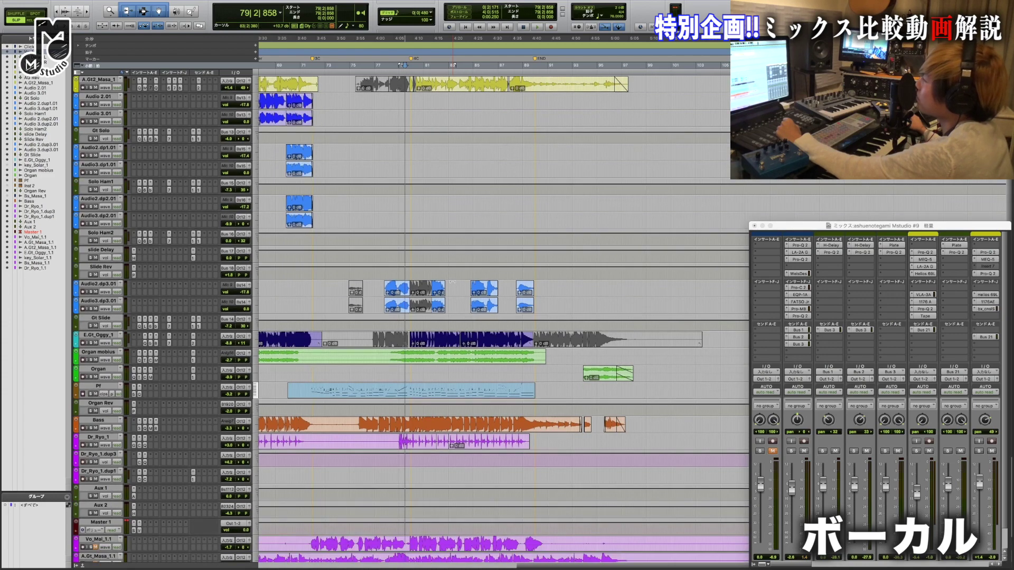
# Step: Place the playback cursor at 87|2|886 and examine the instrument clips and stem tracks toward the song's ending
pyautogui.click(504, 218)
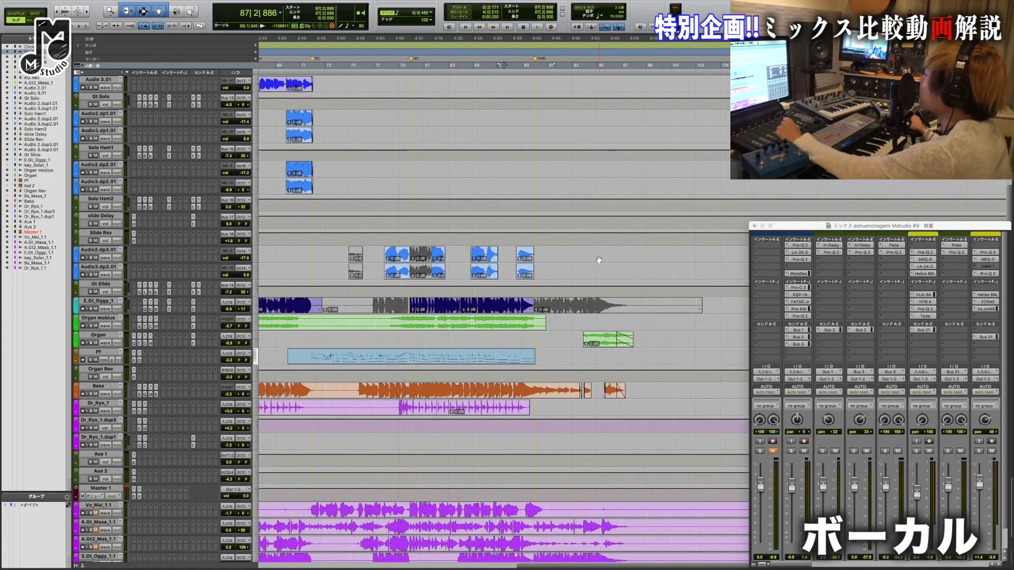
pyautogui.scroll(-3, 600, 260)
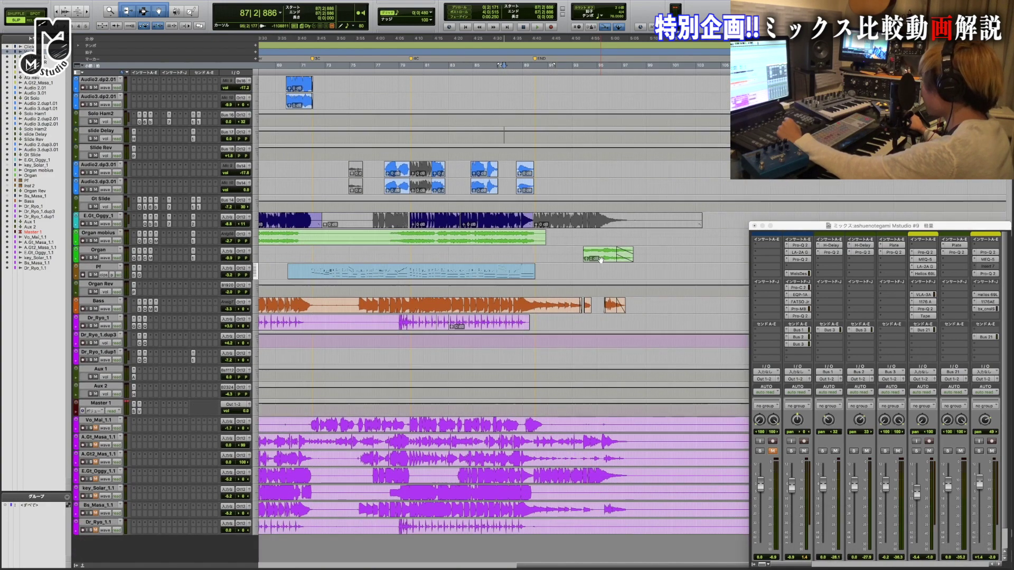
pyautogui.scroll(-3, 600, 259)
pyautogui.scroll(7, 600, 258)
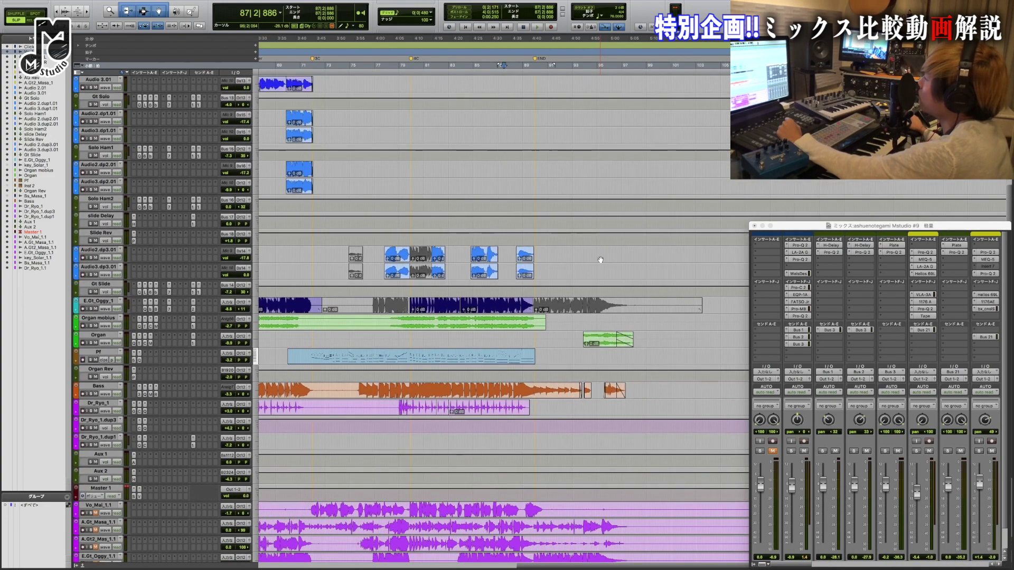
pyautogui.scroll(-3, 600, 258)
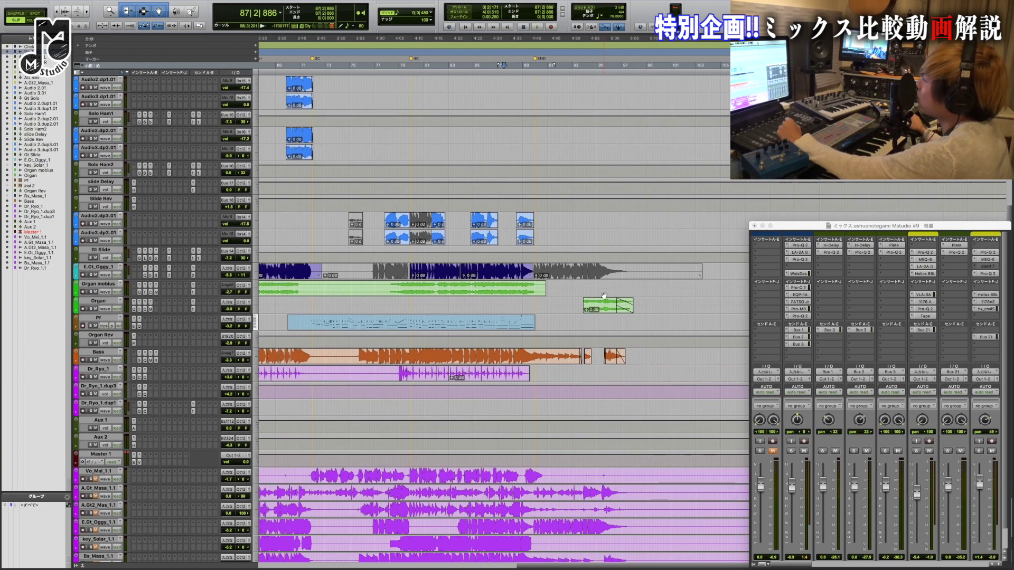
pyautogui.scroll(-2, 604, 296)
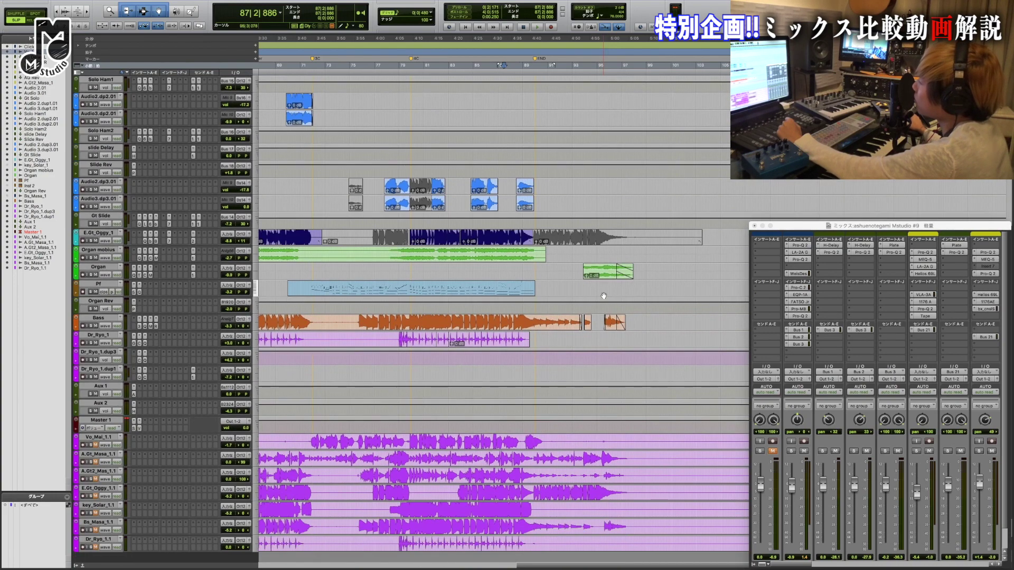
pyautogui.scroll(1, 603, 296)
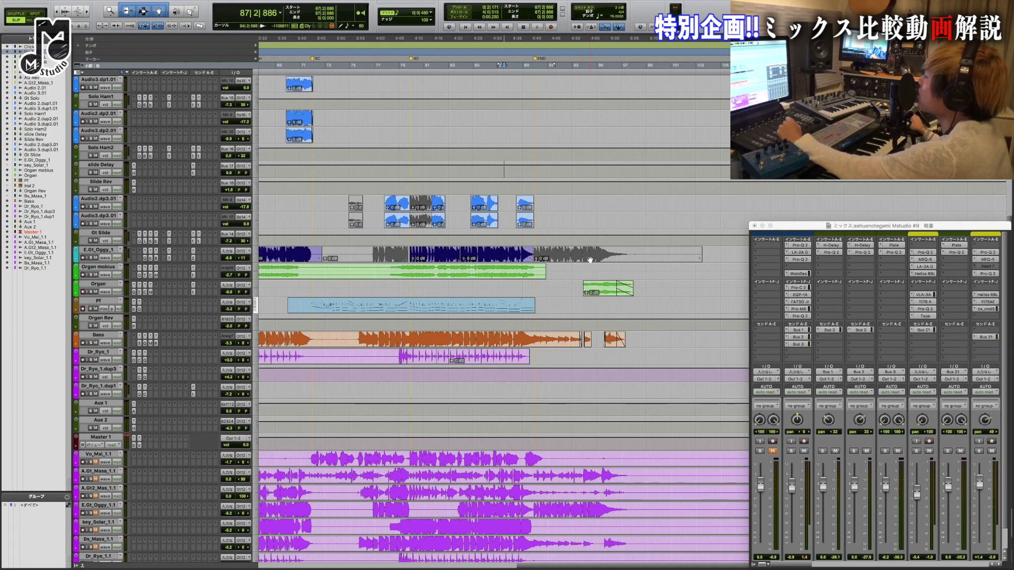
pyautogui.scroll(3, 590, 259)
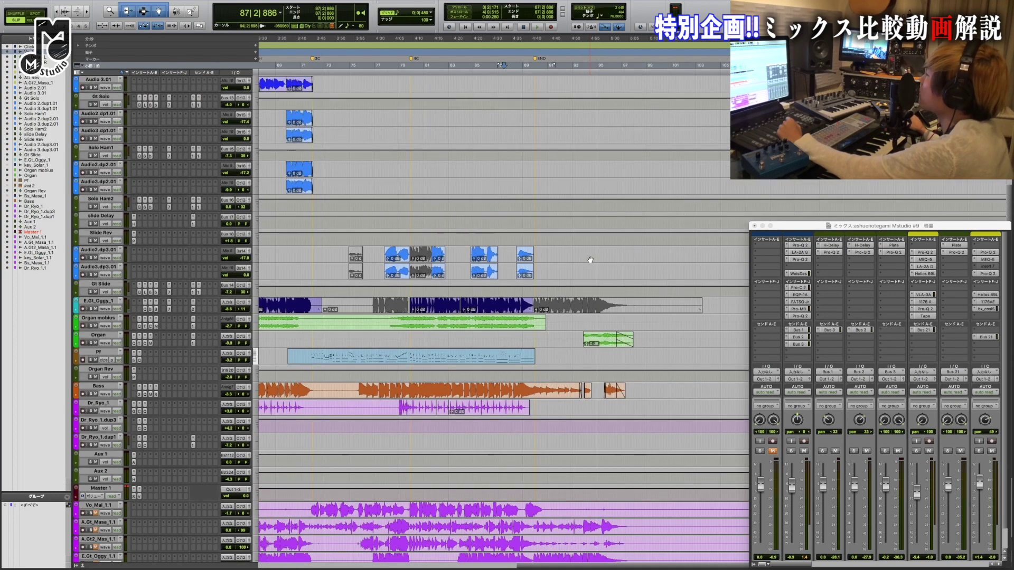
# Step: Play the song's ending from 93|3|256 and dismiss the CPU overload error
pyautogui.click(583, 67)
pyautogui.press('space')
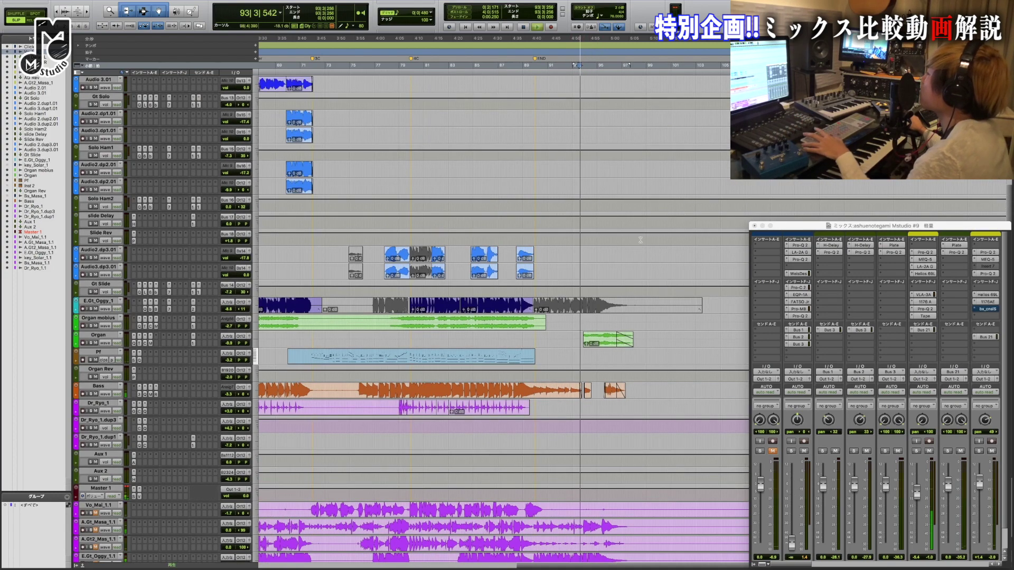
pyautogui.scroll(1, 674, 345)
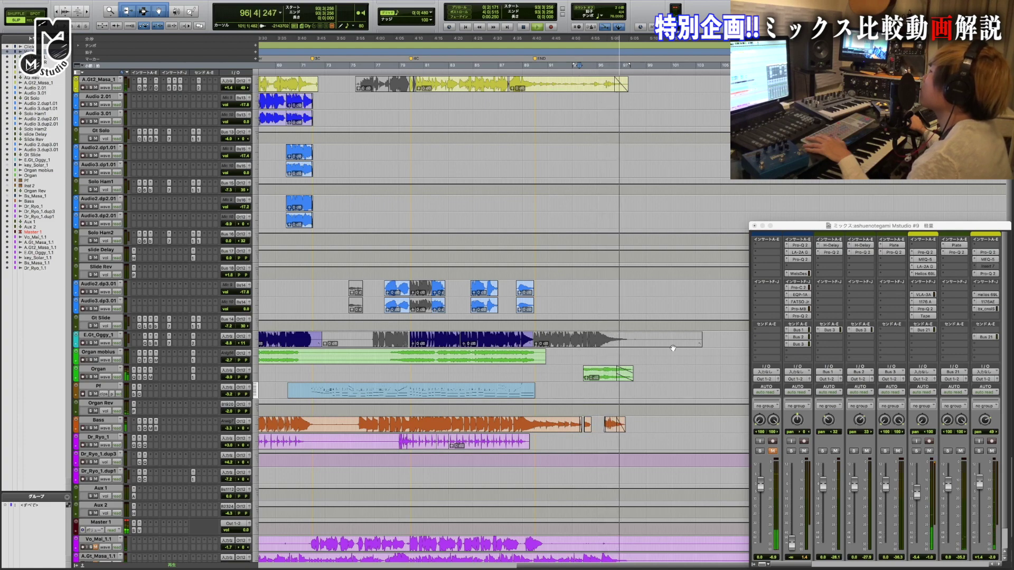
pyautogui.scroll(3, 673, 348)
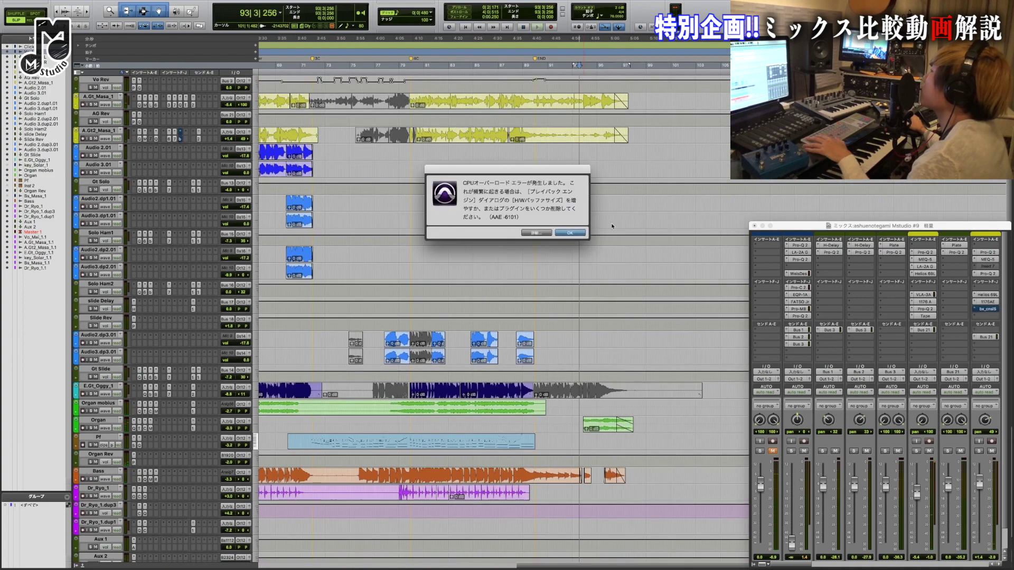
pyautogui.click(562, 233)
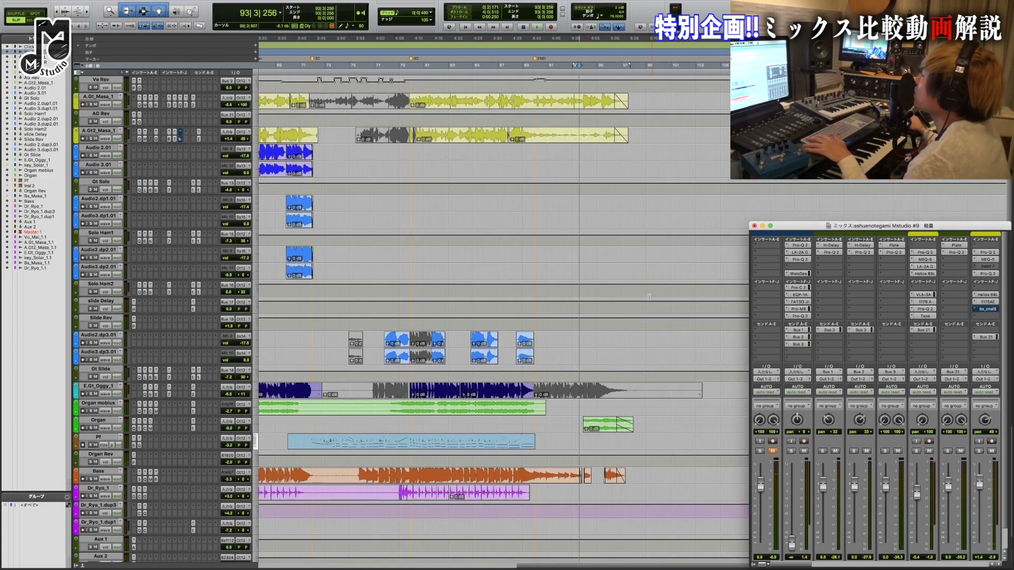
# Step: Move the playback cursor to 95|2|546, play the final bars of the ending, and stop playback
pyautogui.click(603, 71)
pyautogui.click(598, 71)
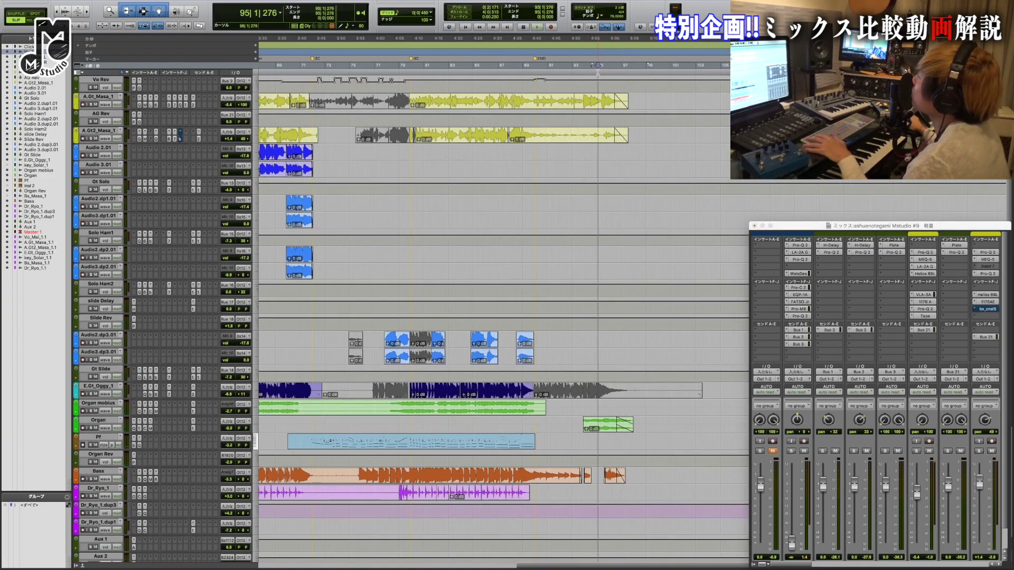
pyautogui.click(602, 71)
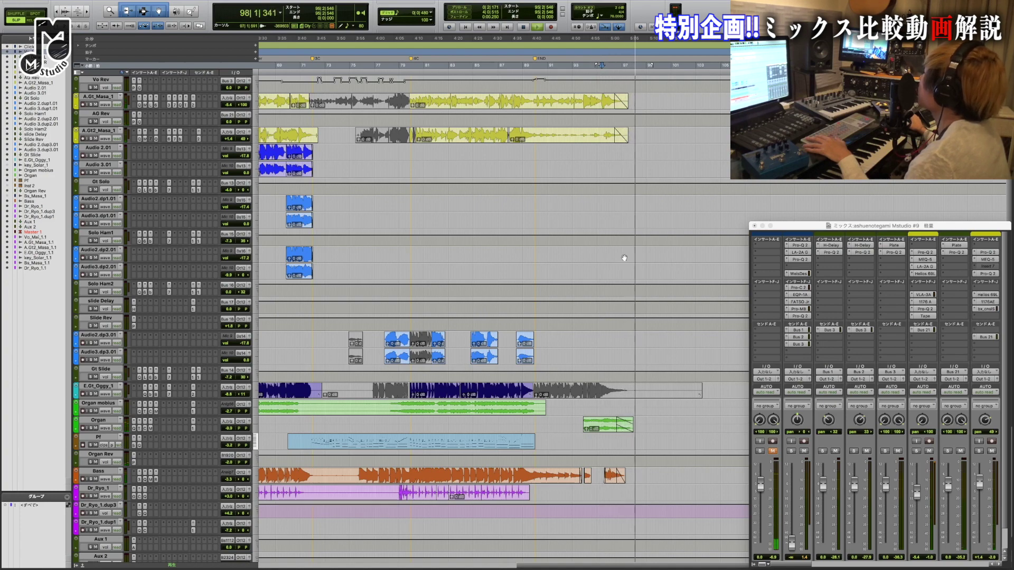
pyautogui.press('space')
# Step: Go back to the beginning of the song's arrangement and reposition the Mix window over the timeline
pyautogui.hscroll(-15, 490, 521)
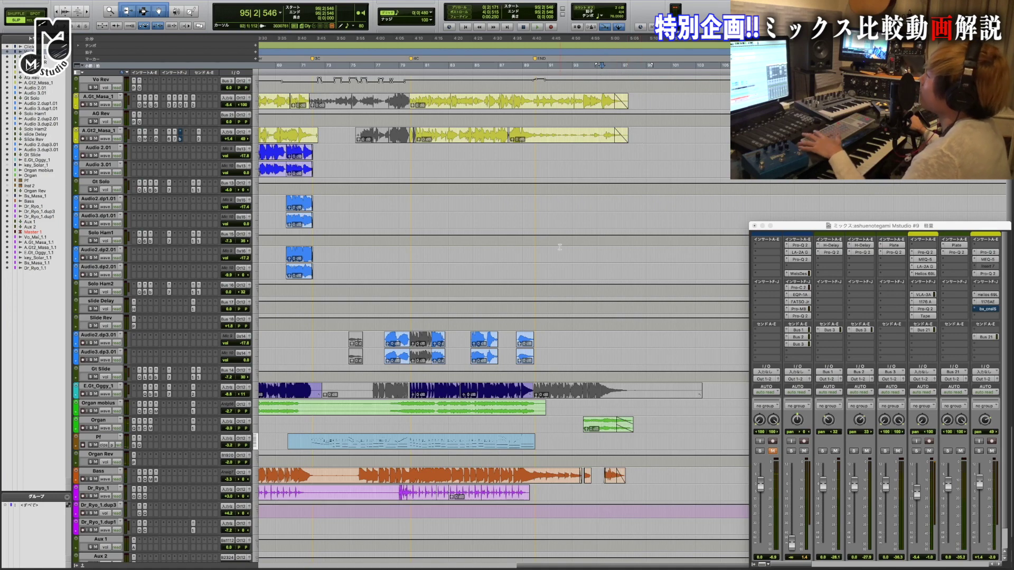
pyautogui.scroll(1, 490, 520)
pyautogui.hscroll(-19, 489, 521)
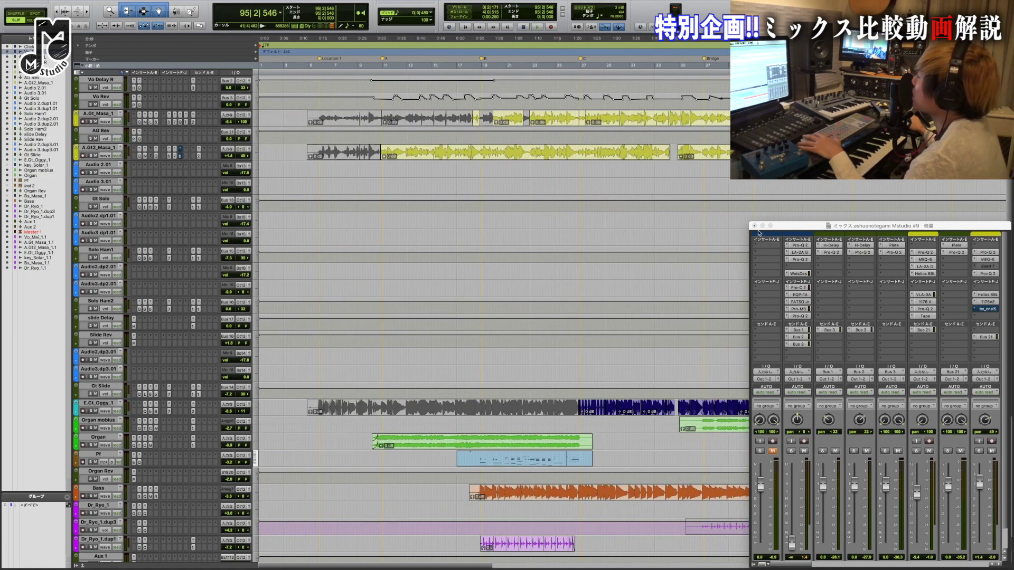
pyautogui.moveTo(799, 226); pyautogui.dragTo(711, 222)
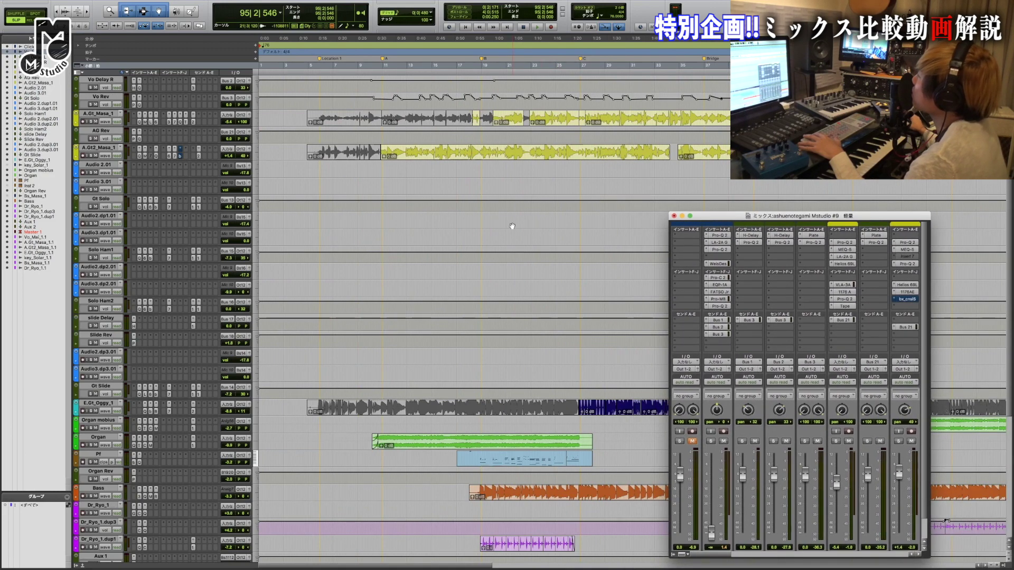
# Step: Examine the arrangement around the bridge and the lower tracks, select the .dup1 drum track, and return to the first tracks
pyautogui.hscroll(4, 509, 231)
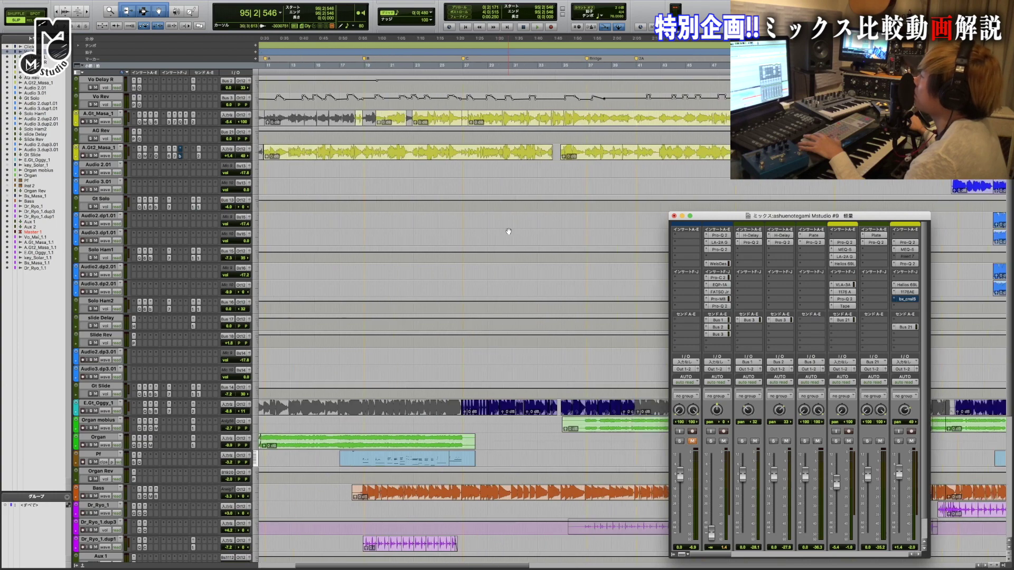
pyautogui.hscroll(6, 508, 230)
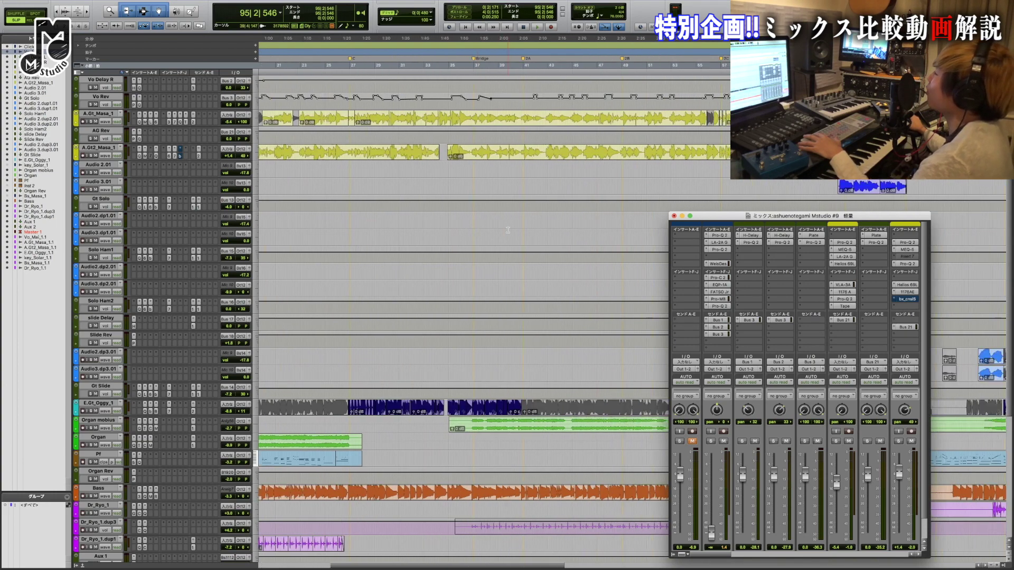
pyautogui.scroll(-10, 508, 232)
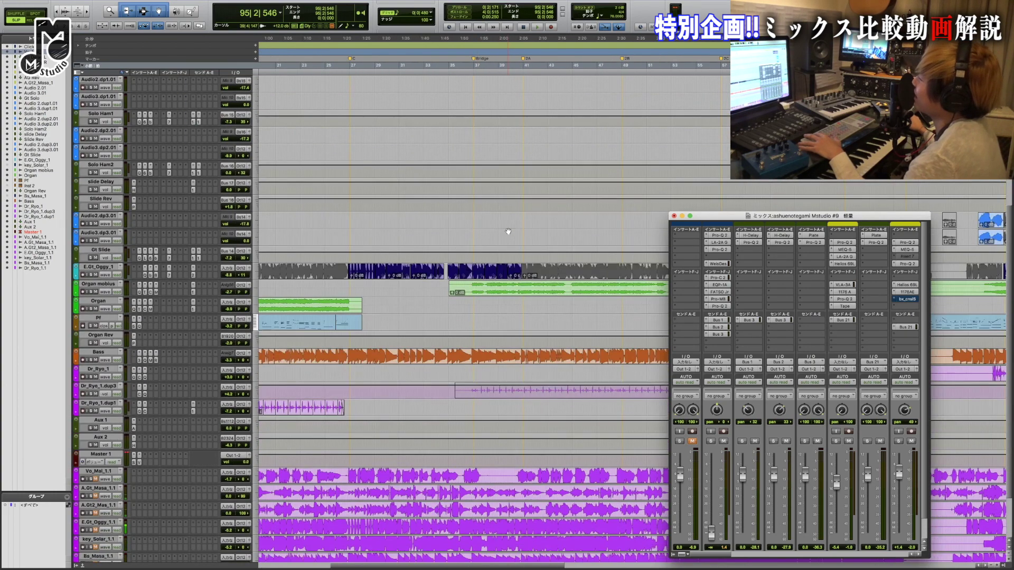
pyautogui.hscroll(-7, 508, 230)
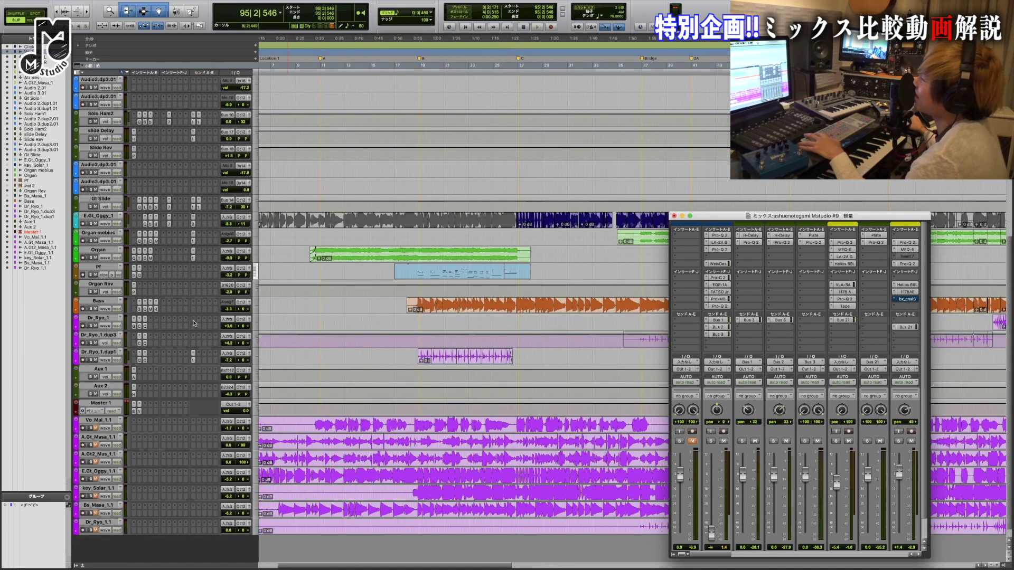
pyautogui.click(109, 319)
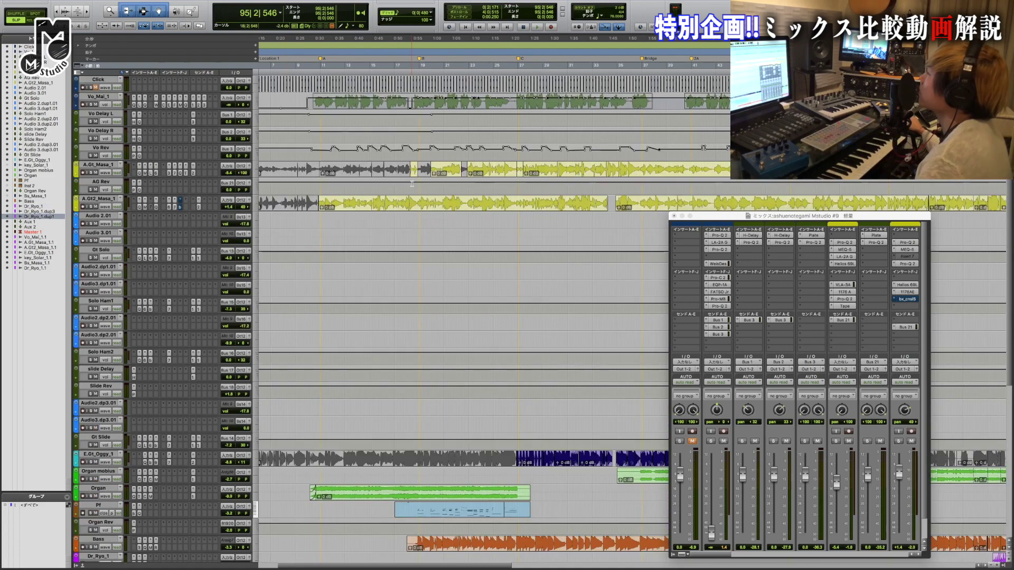
pyautogui.scroll(10, 426, 180)
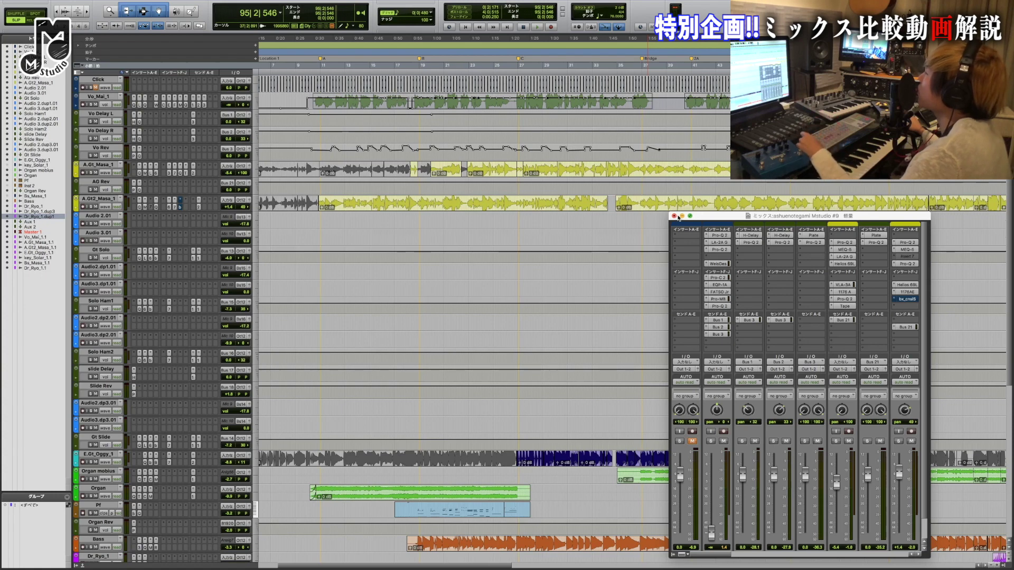
# Step: Close the Mix window and look along the arrangement past the bridge
pyautogui.moveTo(726, 220); pyautogui.dragTo(712, 225)
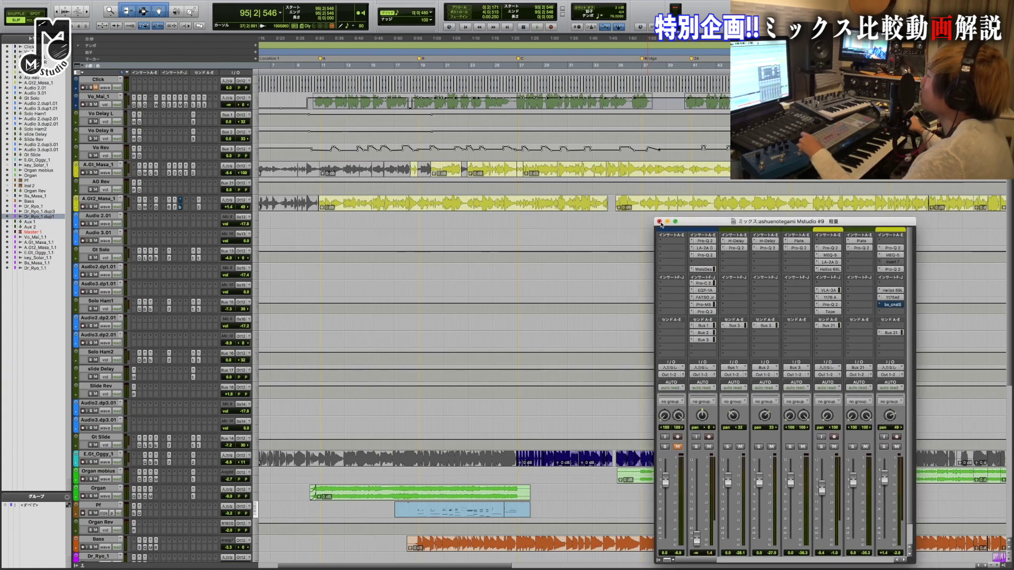
pyautogui.click(660, 222)
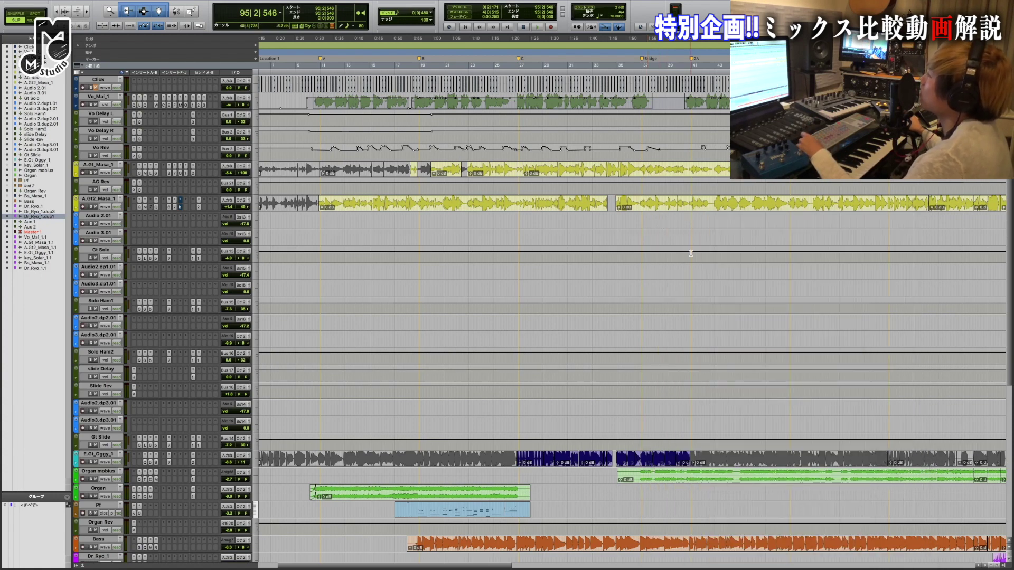
pyautogui.scroll(-1, 690, 254)
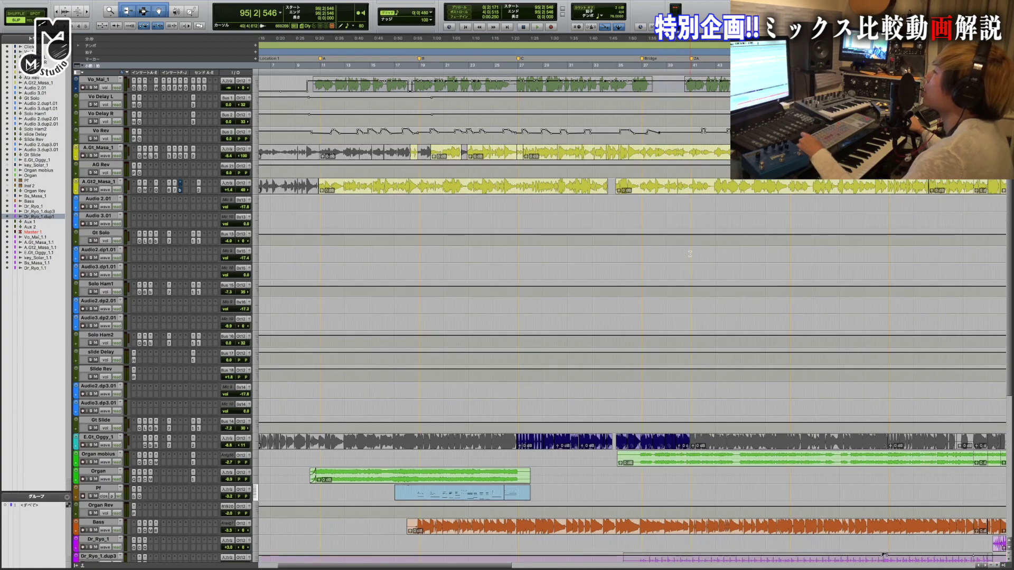
pyautogui.hscroll(5, 690, 254)
pyautogui.scroll(-1, 690, 254)
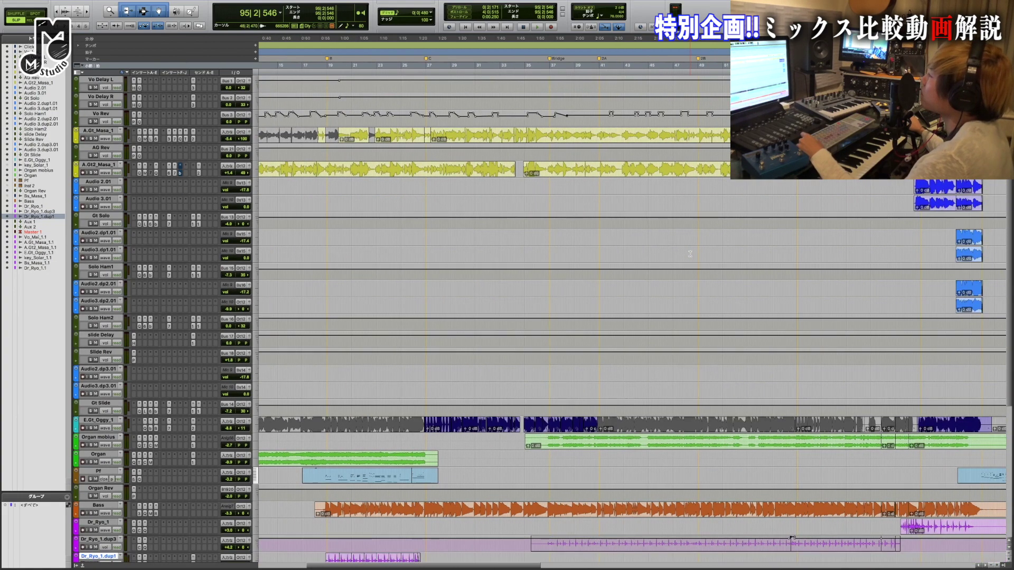
pyautogui.hscroll(2, 690, 254)
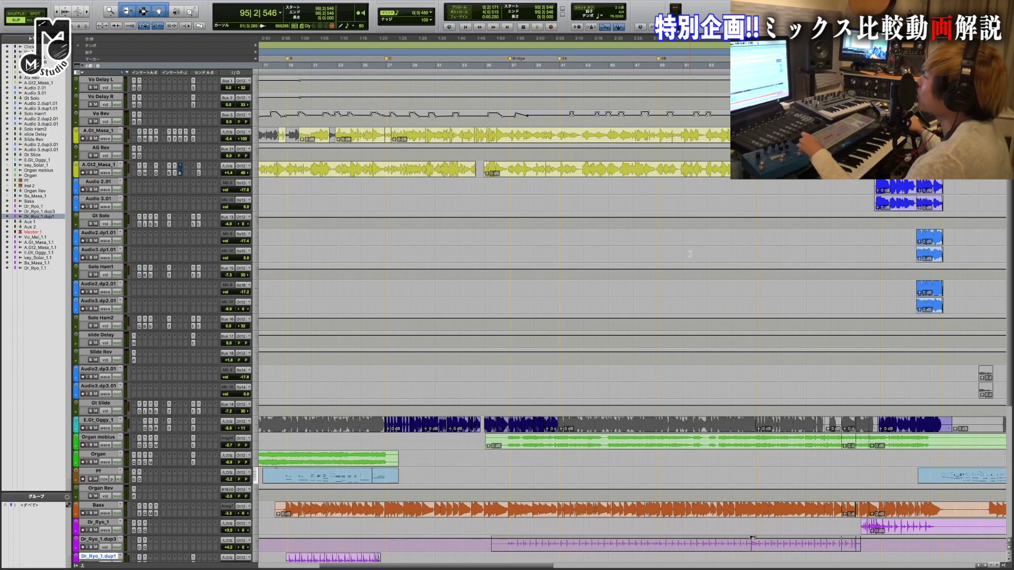
# Step: Look along the arrangement to the ending, go down to the lowest tracks, and select the 1.1 vocal track below Master 1
pyautogui.scroll(-1, 690, 254)
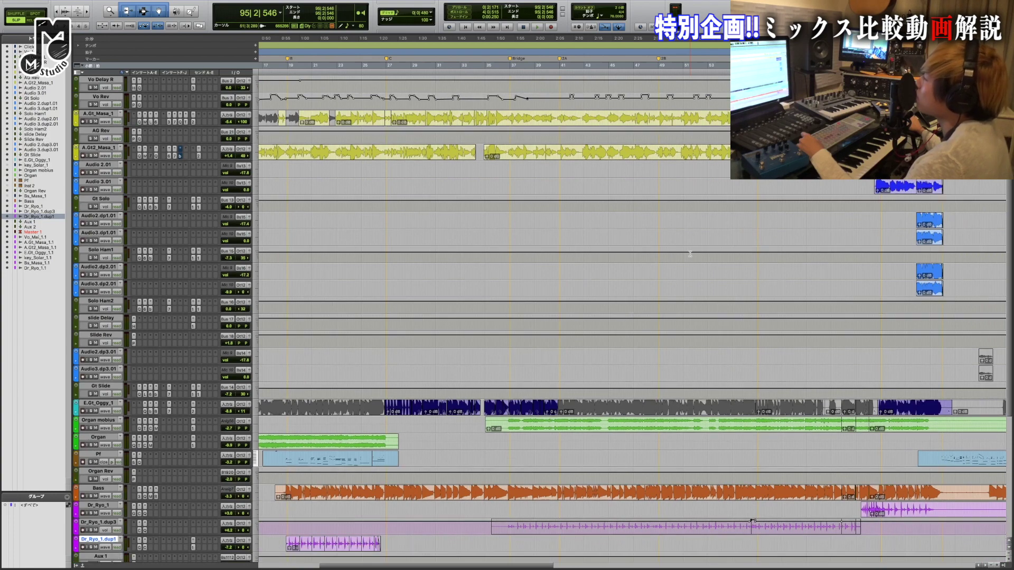
pyautogui.hscroll(1, 690, 254)
pyautogui.scroll(-4, 690, 254)
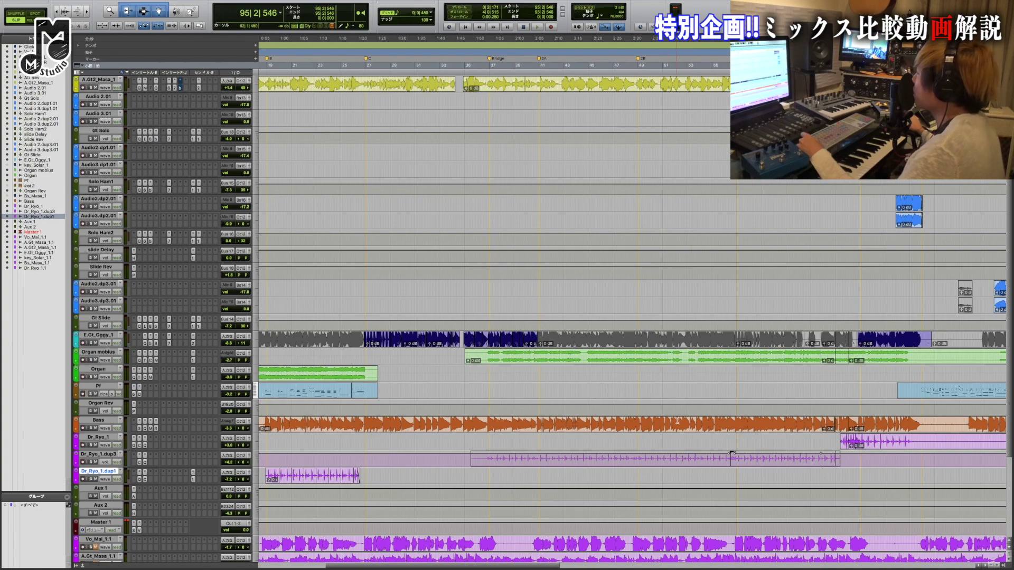
pyautogui.hscroll(7, 680, 421)
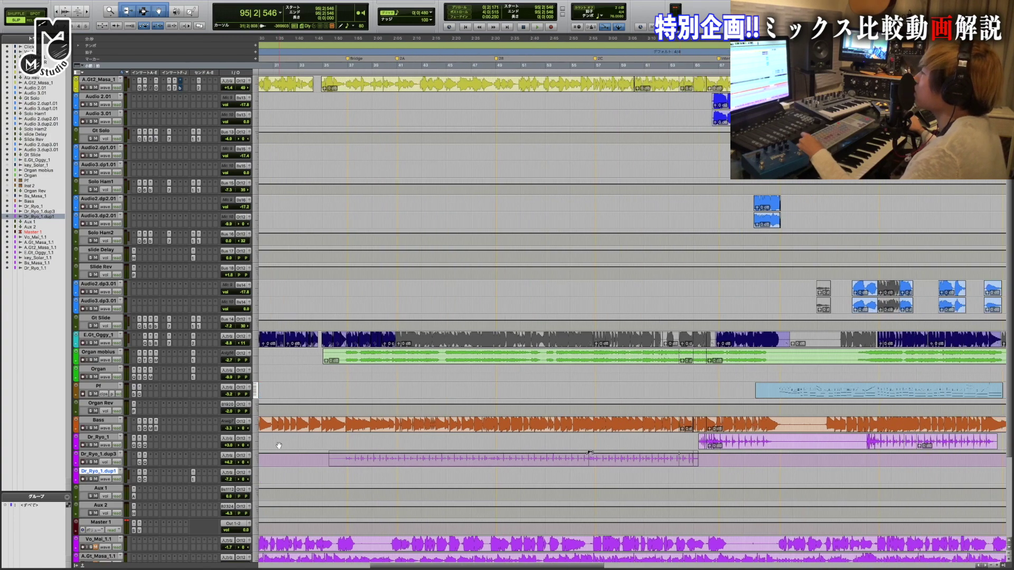
pyautogui.hscroll(8, 534, 418)
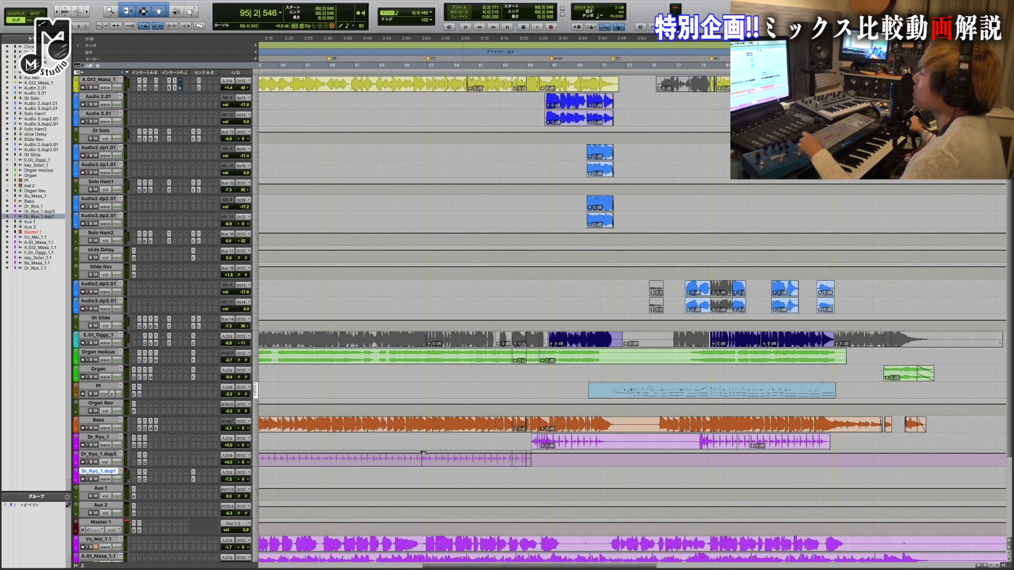
pyautogui.scroll(-4, 607, 406)
pyautogui.scroll(-4, 577, 408)
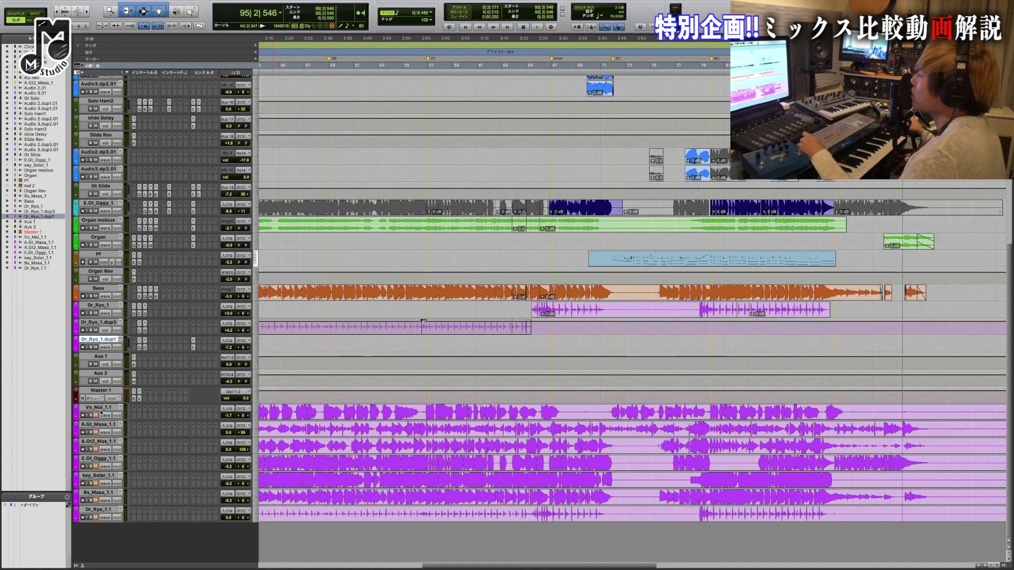
pyautogui.click(99, 408)
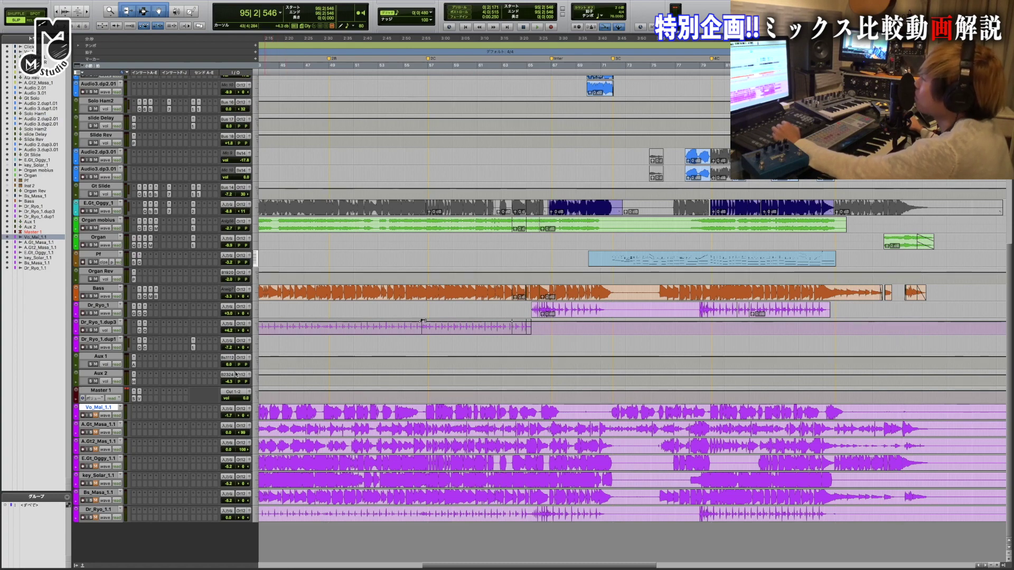
# Step: Examine the processed tracks and the 1.1 tracks below them from the ending back to the song's start, finishing at the Click track
pyautogui.scroll(3, 398, 371)
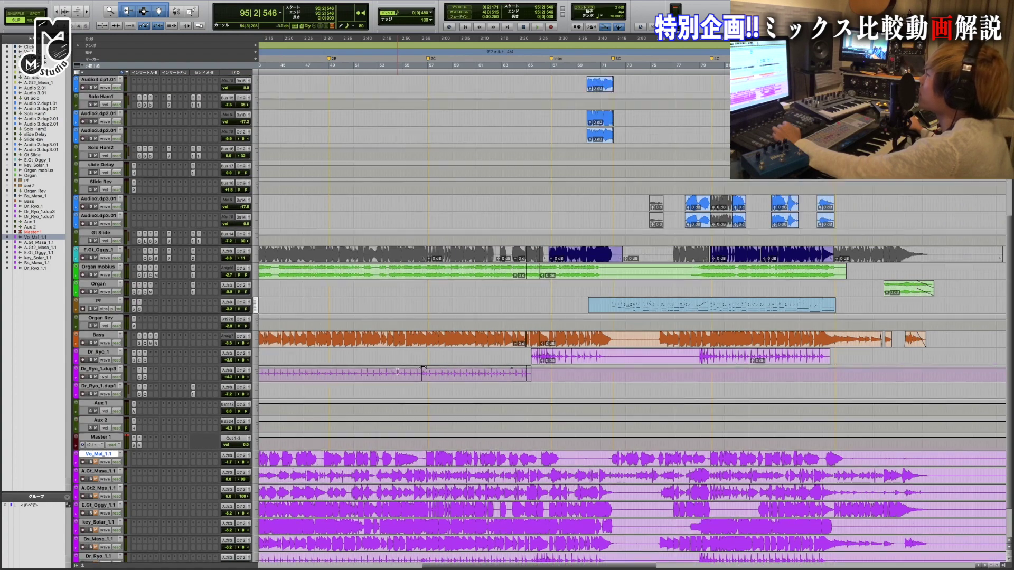
pyautogui.hscroll(-2, 398, 372)
pyautogui.scroll(-2, 397, 372)
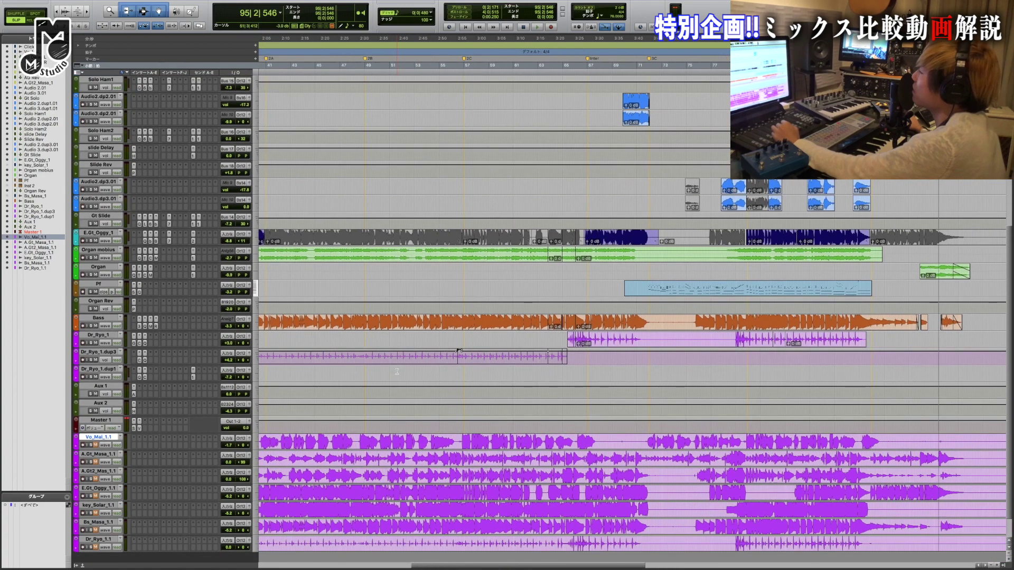
pyautogui.scroll(1, 397, 372)
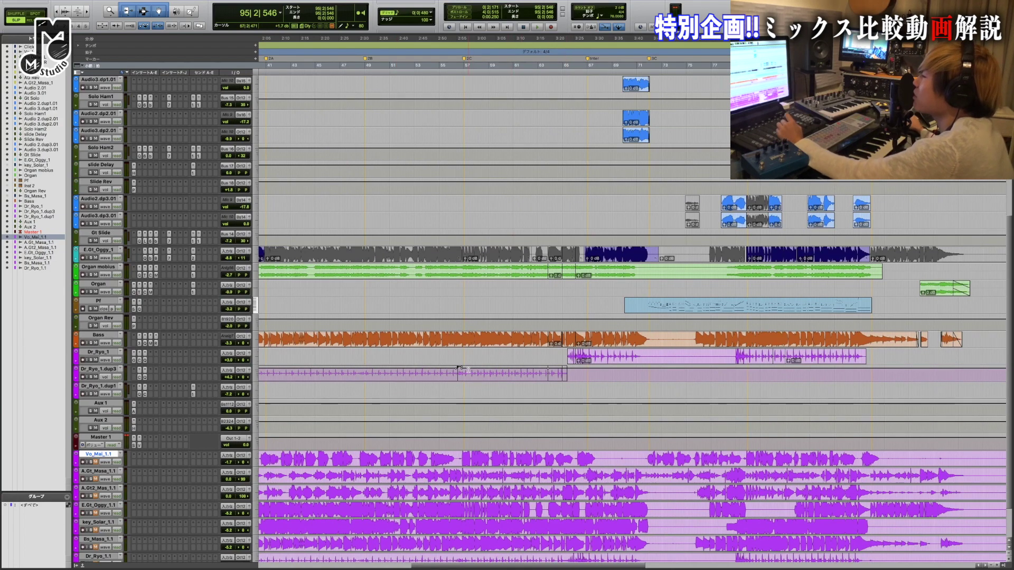
pyautogui.hscroll(-3, 481, 373)
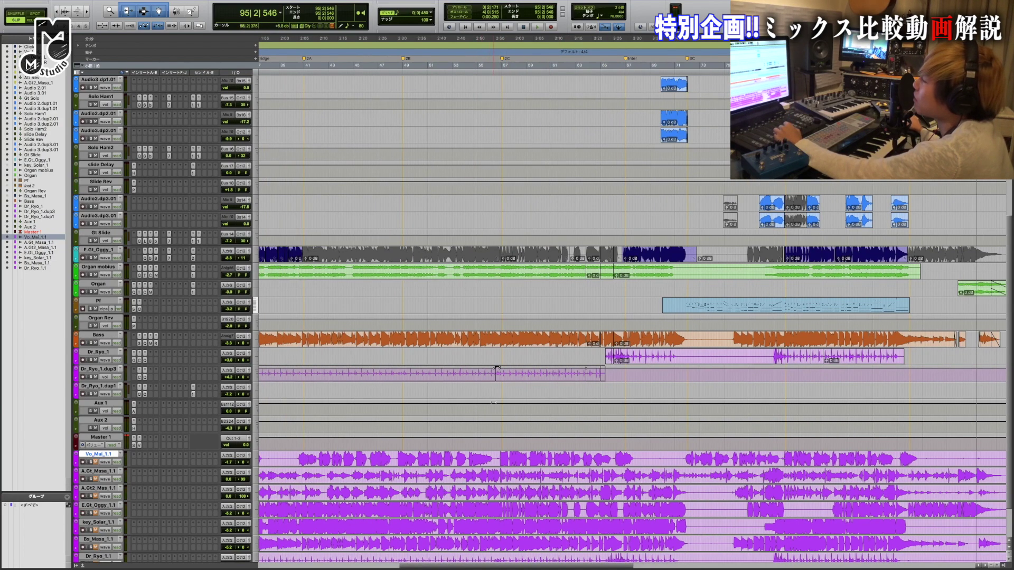
pyautogui.scroll(-3, 481, 373)
pyautogui.hscroll(-5, 490, 403)
pyautogui.hscroll(-20, 490, 402)
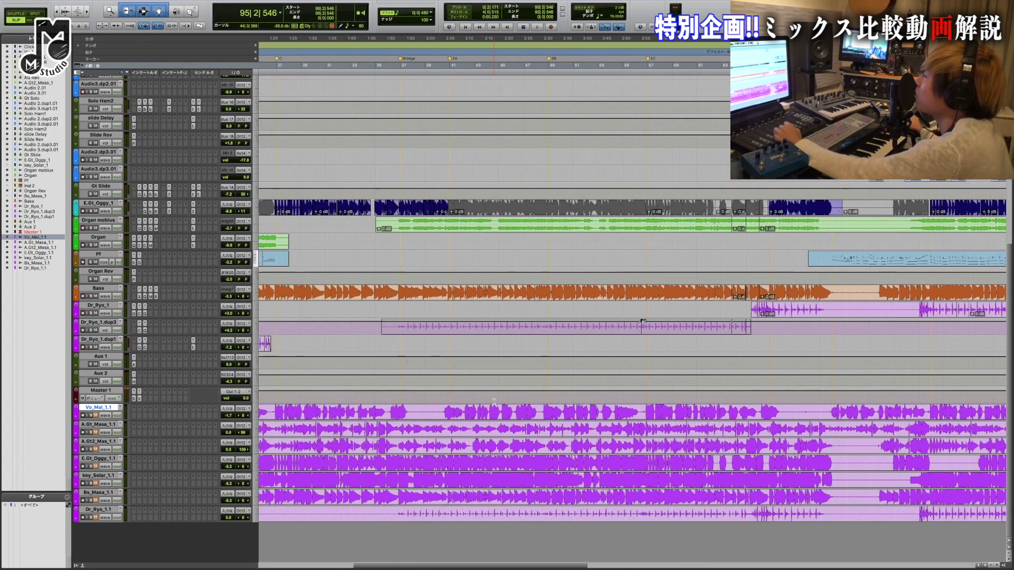
pyautogui.hscroll(-4, 496, 400)
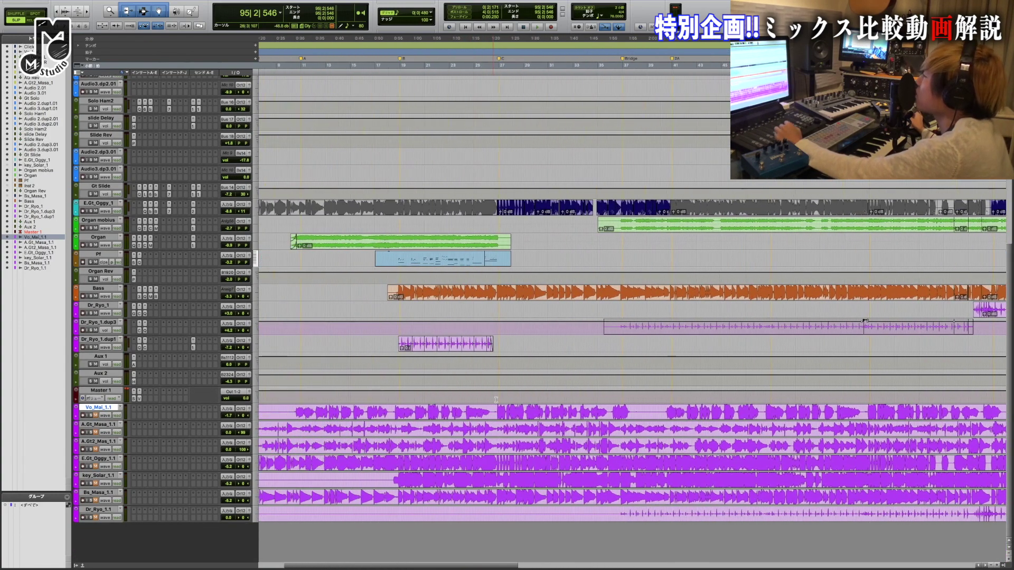
pyautogui.hscroll(-6, 496, 400)
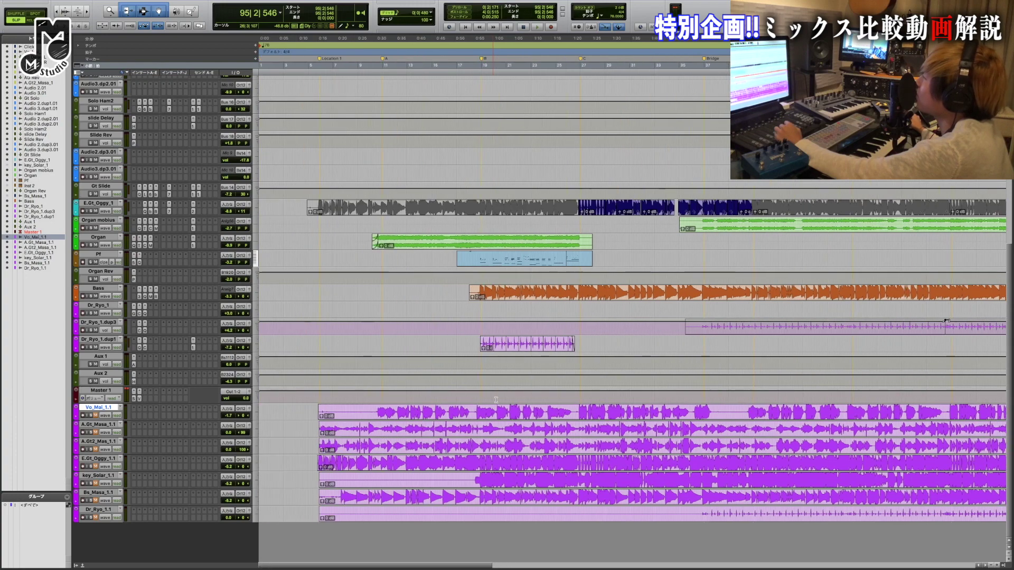
pyautogui.scroll(10, 496, 400)
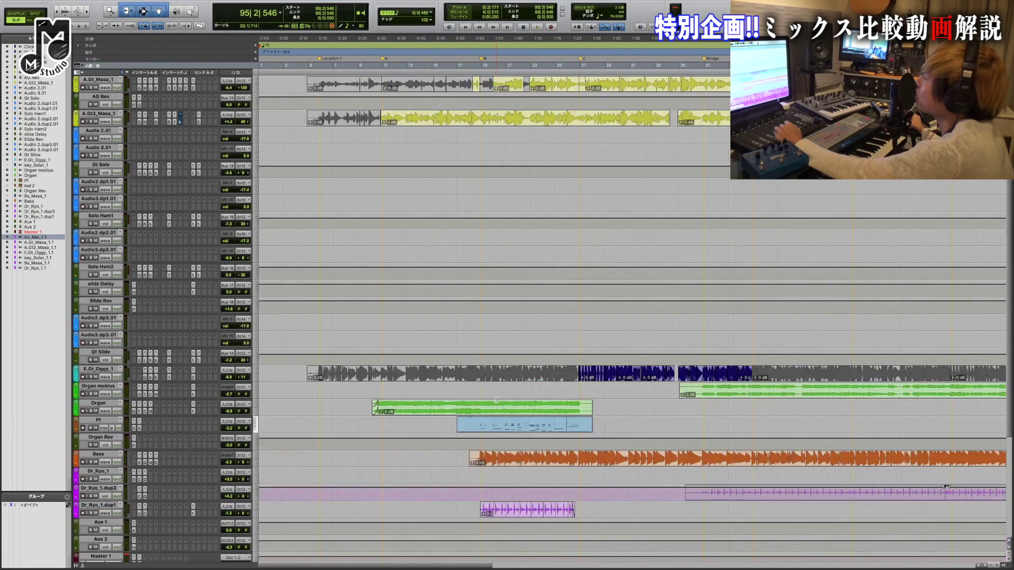
pyautogui.scroll(1, 496, 400)
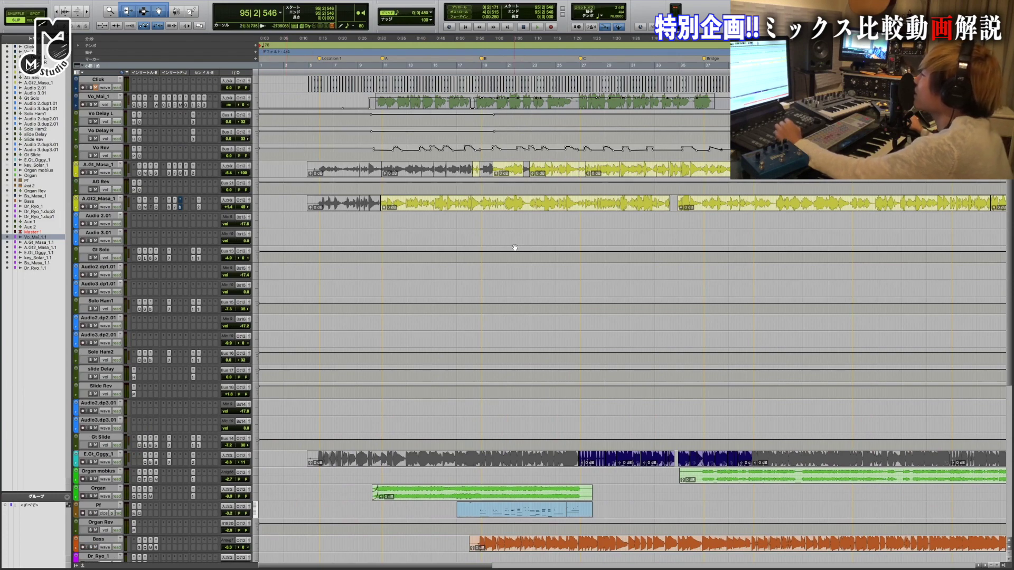
# Step: Set the playback cursor just before the A marker, first at 10|1|371, then 9|4|470, and finally 10|2|272
pyautogui.click(370, 71)
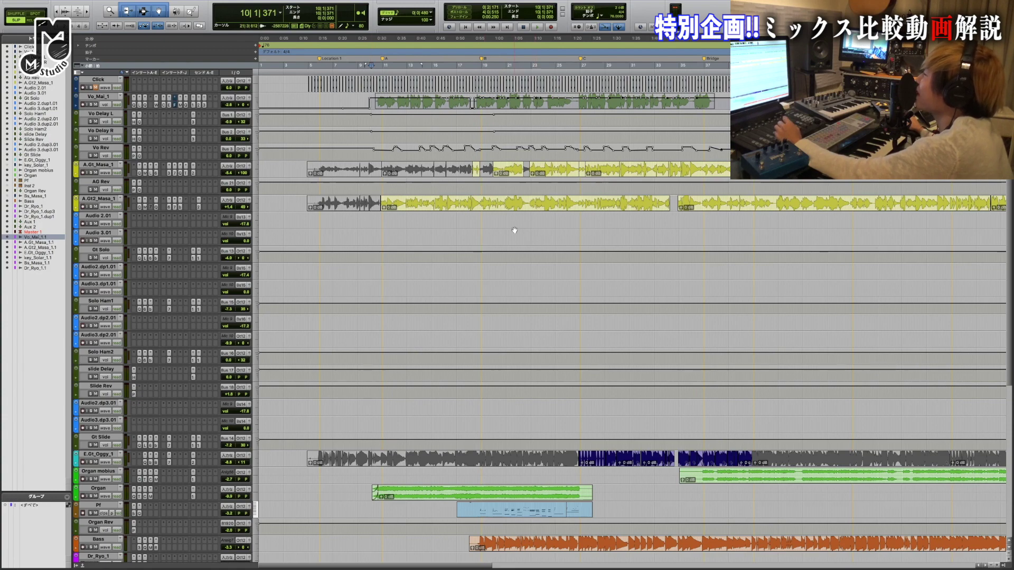
pyautogui.hscroll(3, 516, 232)
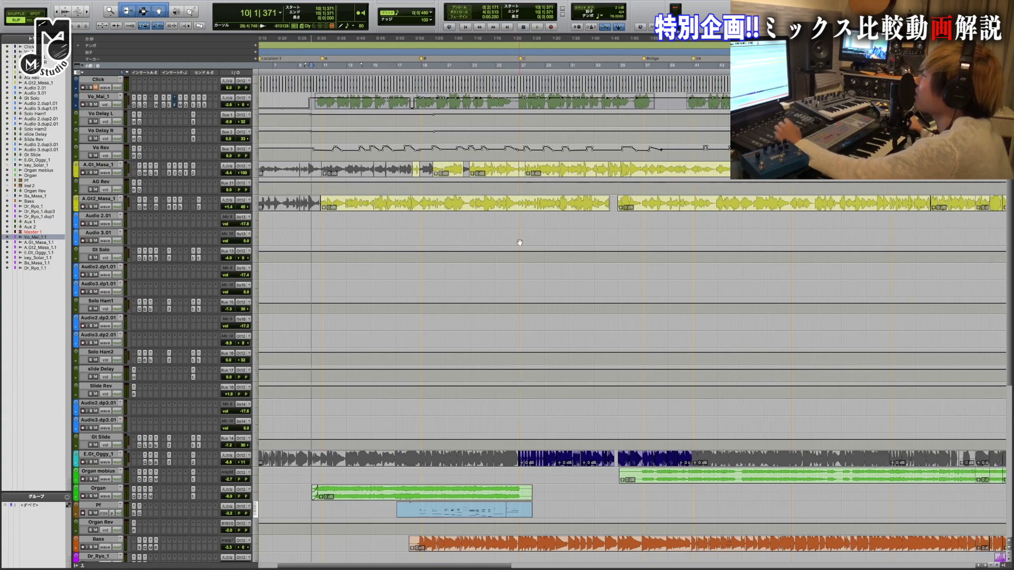
pyautogui.click(305, 71)
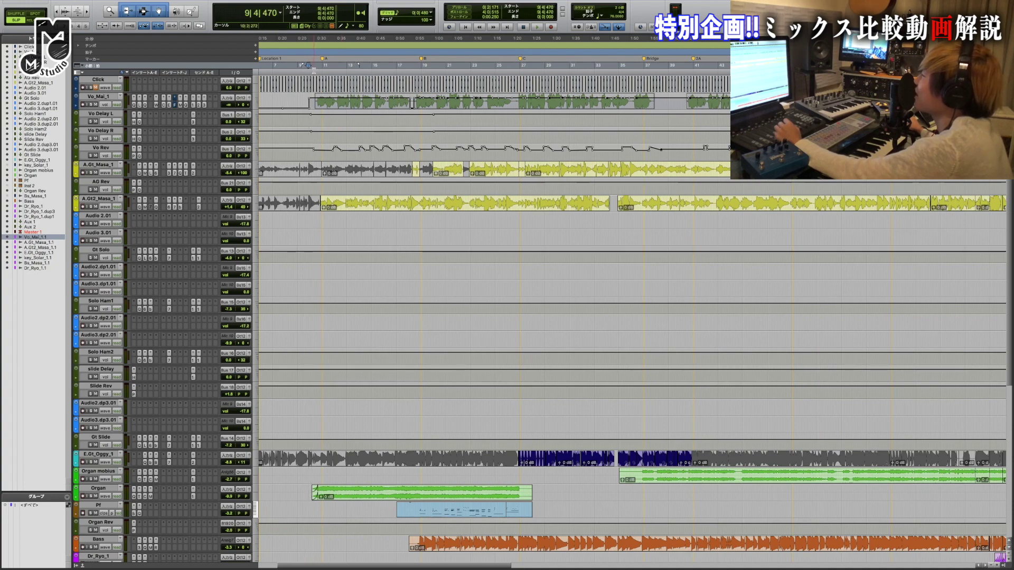
pyautogui.click(315, 71)
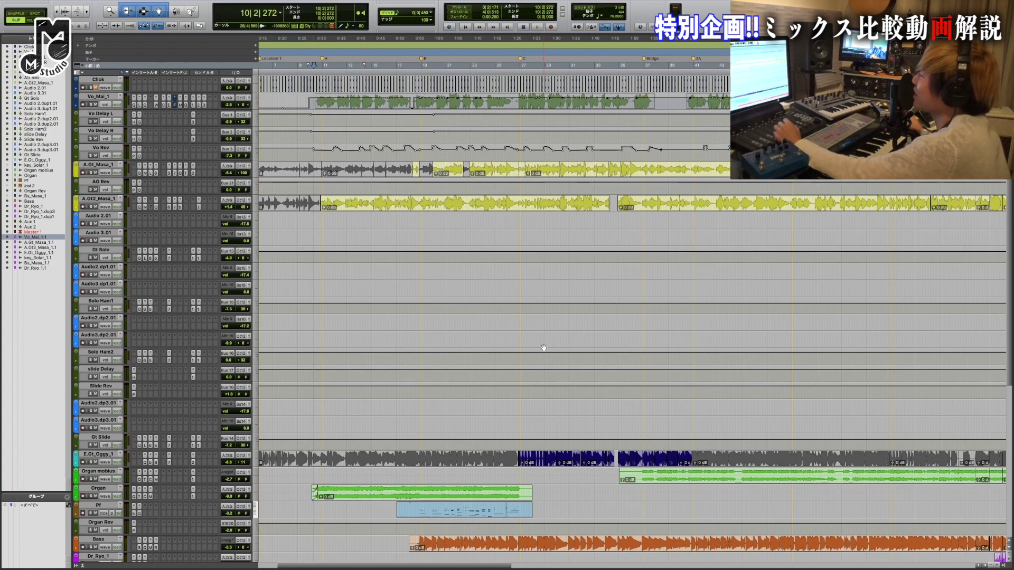
# Step: Go to the opening of the 1.1 tracks and place the playback cursor at 5|3|062, just before they begin
pyautogui.scroll(-8, 540, 348)
pyautogui.scroll(-2, 540, 347)
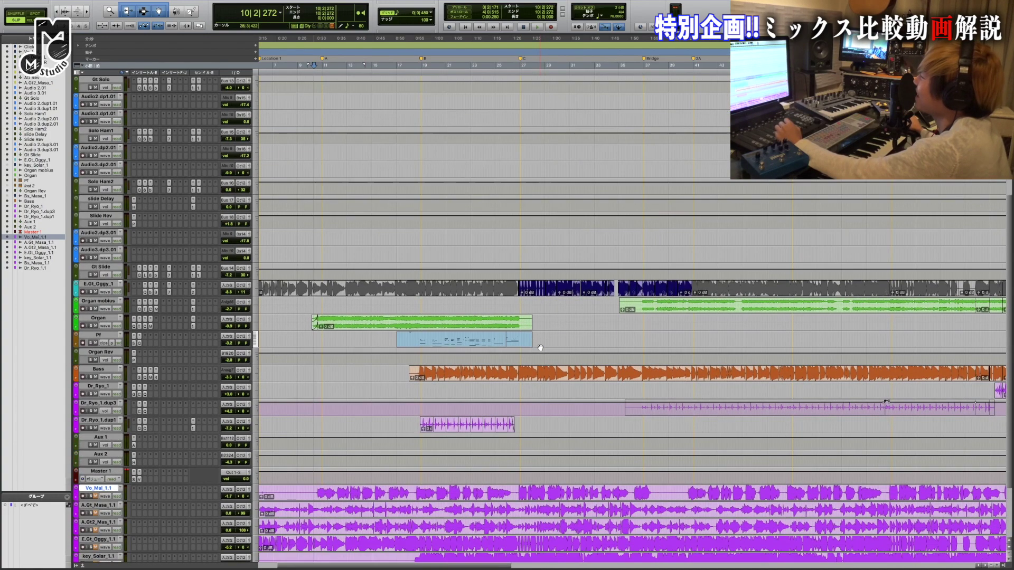
pyautogui.scroll(-5, 542, 365)
pyautogui.hscroll(-3, 543, 380)
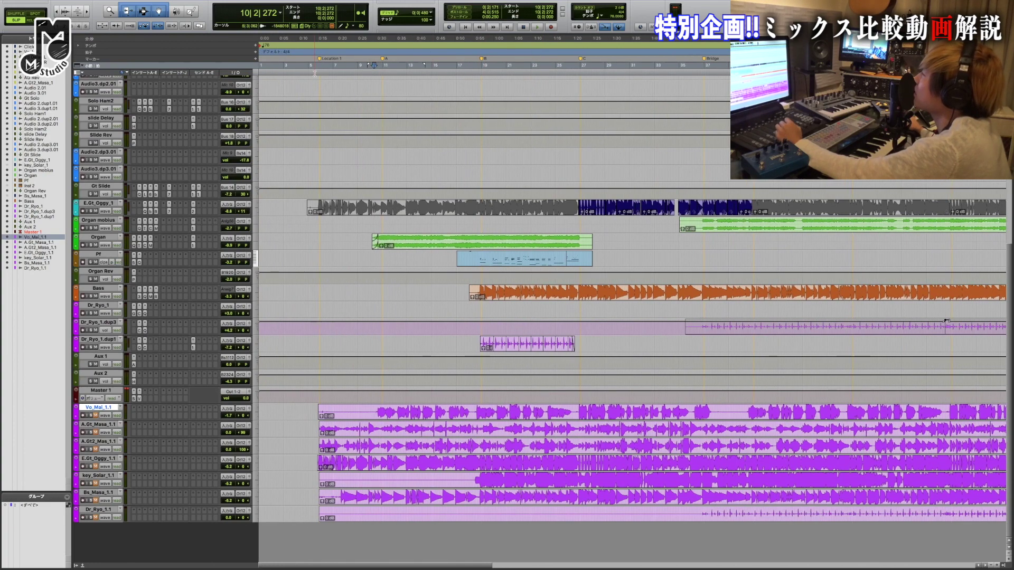
pyautogui.click(316, 194)
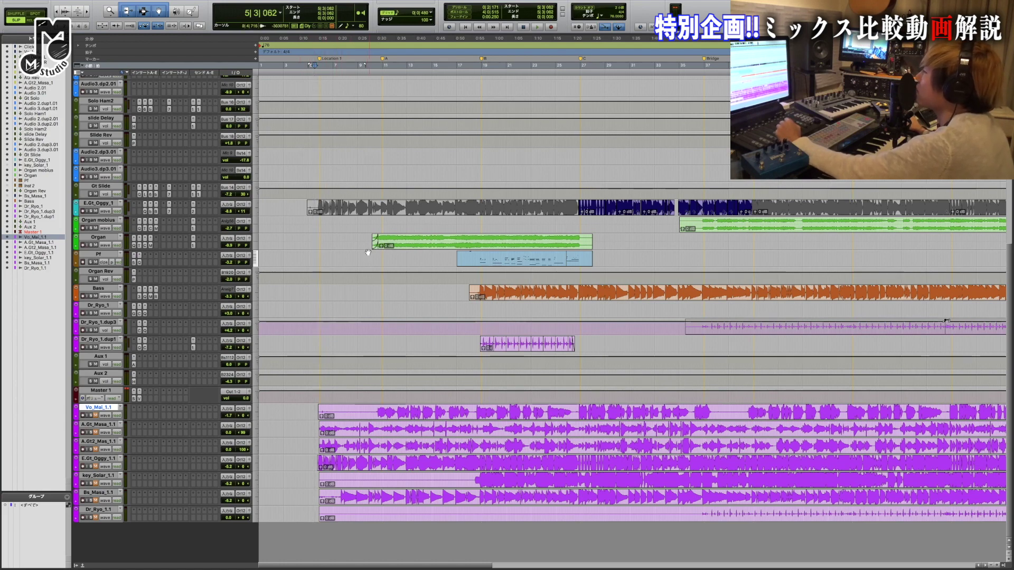
# Step: Return to the first tracks and move the playback cursor ahead of the intro to 5|1|383 and then 4|4|359
pyautogui.scroll(4, 374, 262)
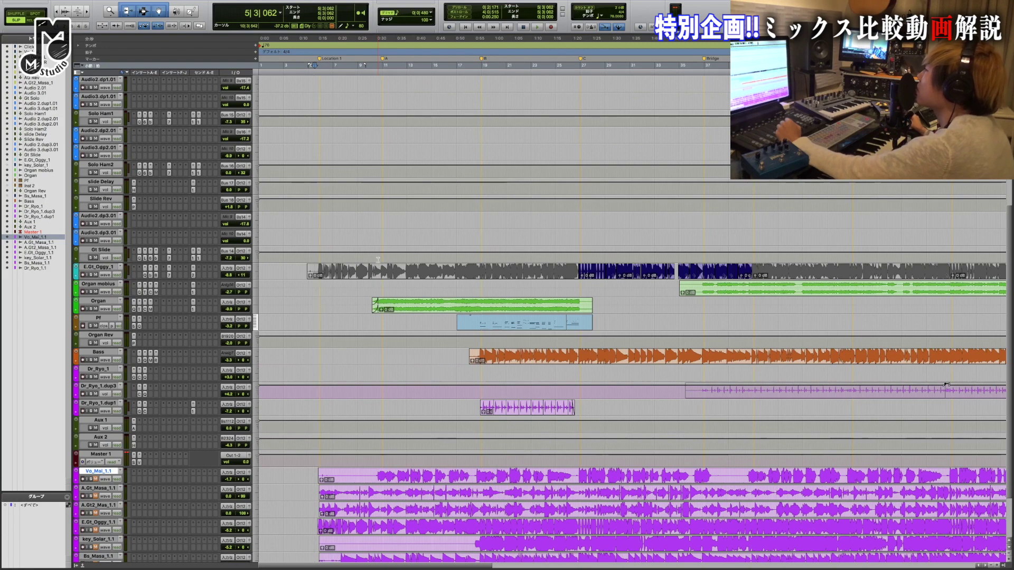
pyautogui.scroll(11, 378, 260)
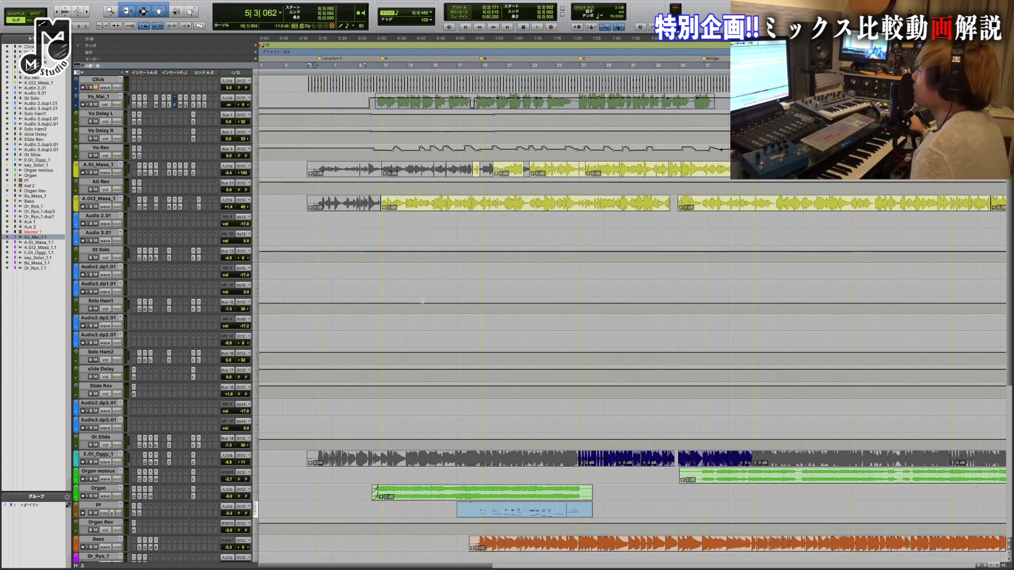
pyautogui.click(310, 70)
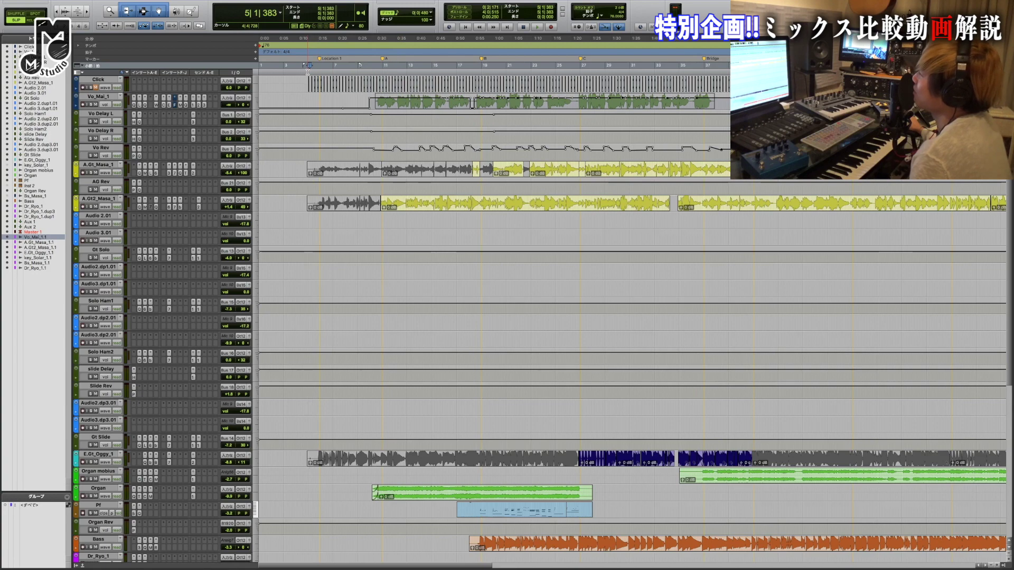
pyautogui.click(306, 71)
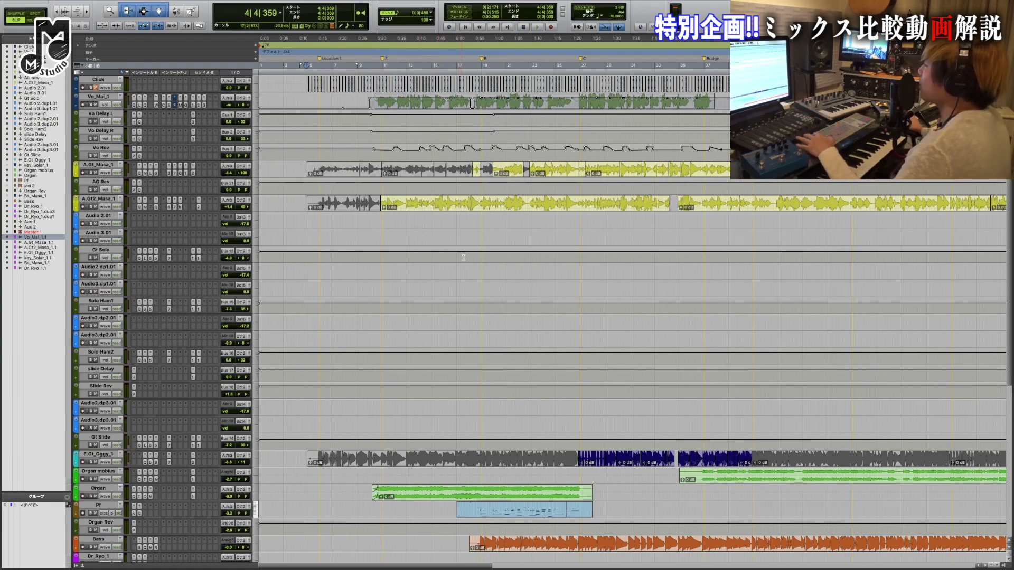
# Step: Look over the tracks from the song's start to its final section and place the playback cursor at 76|4|864
pyautogui.scroll(-3, 463, 258)
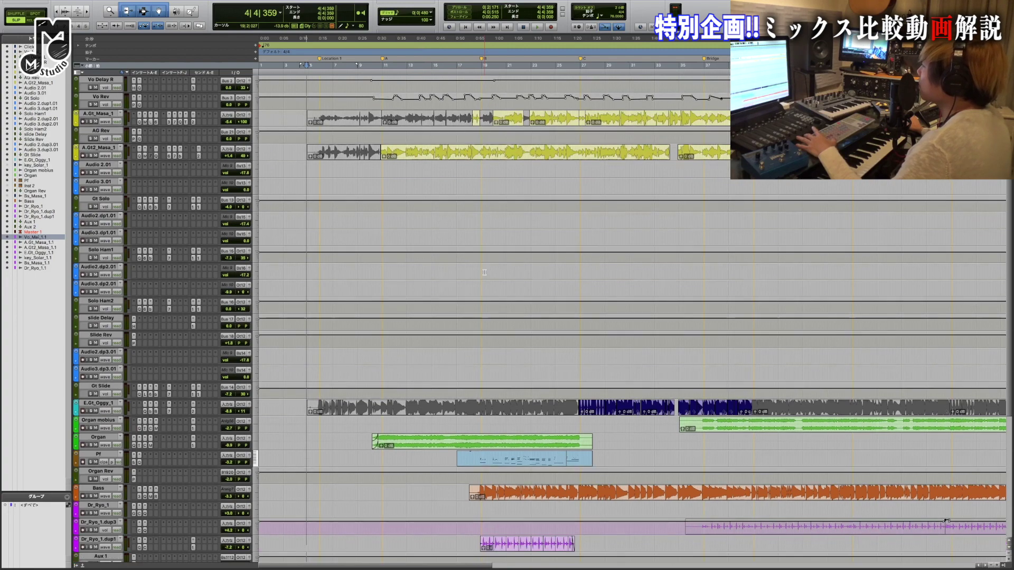
pyautogui.scroll(-8, 484, 273)
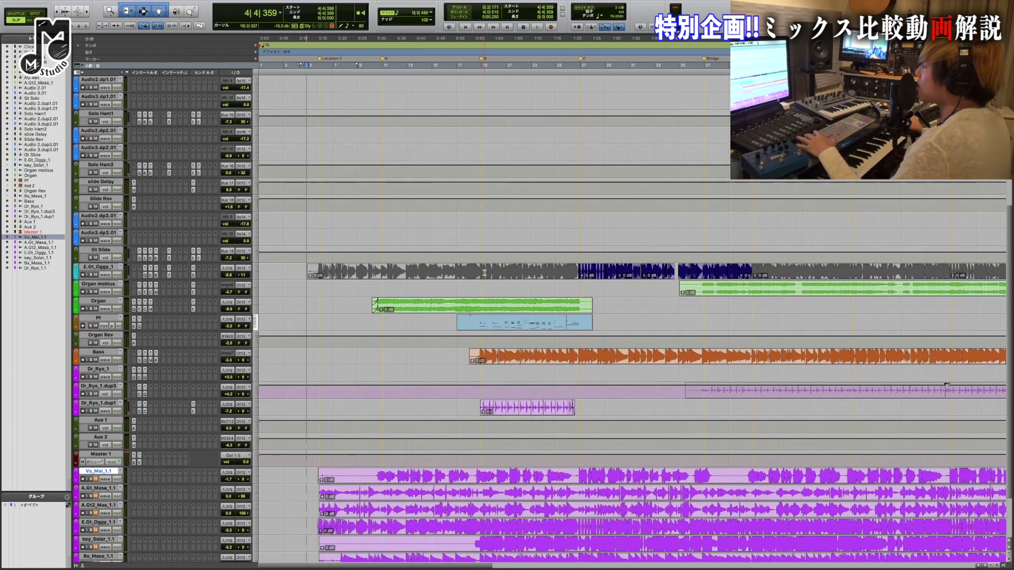
pyautogui.scroll(-3, 484, 272)
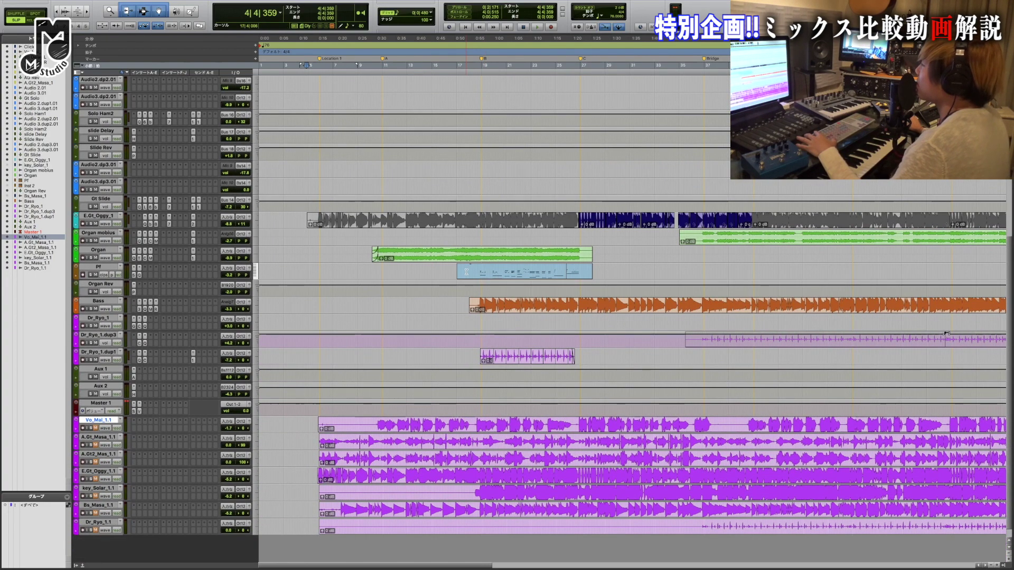
pyautogui.scroll(4, 467, 273)
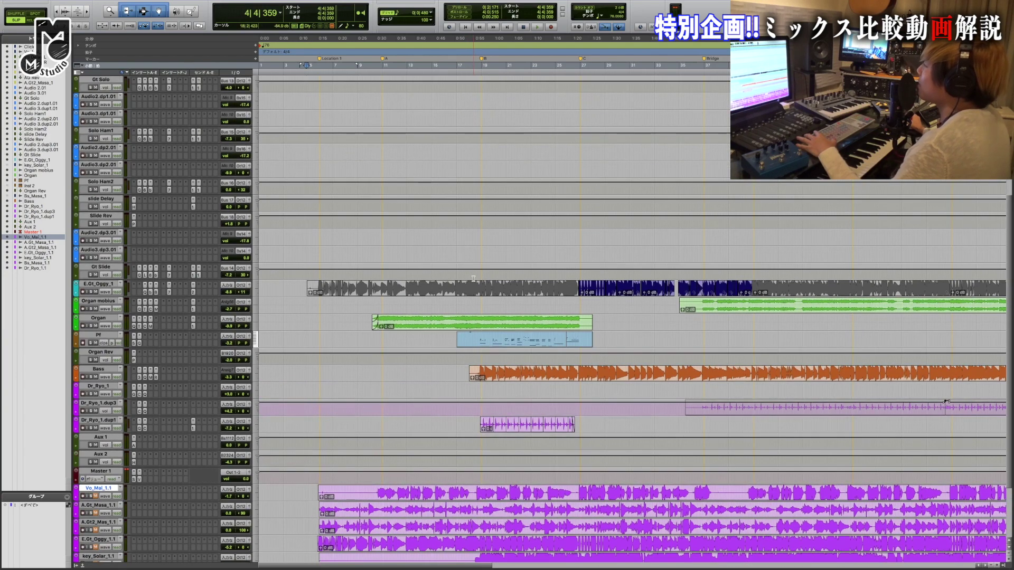
pyautogui.scroll(8, 473, 278)
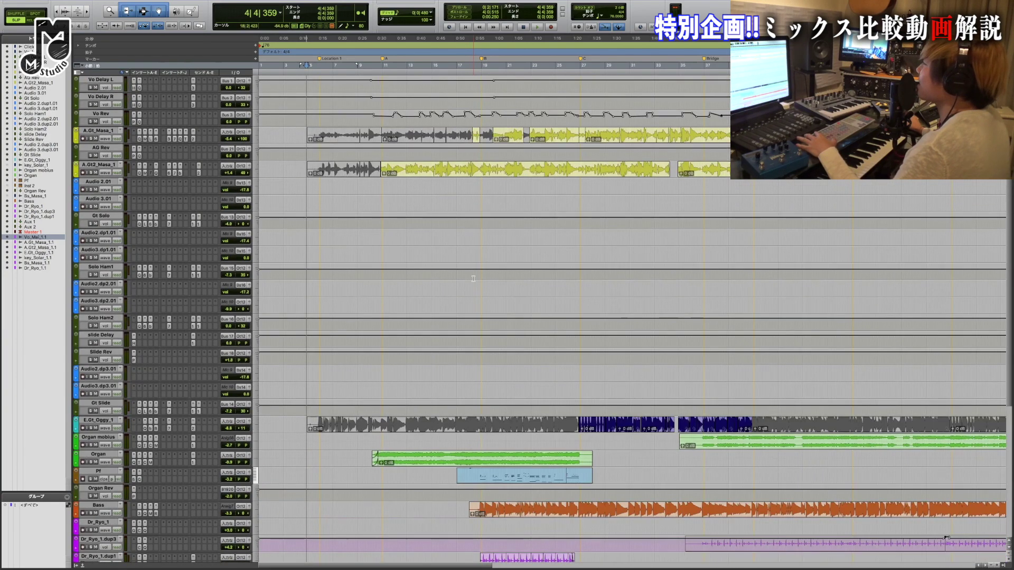
pyautogui.hscroll(5, 505, 232)
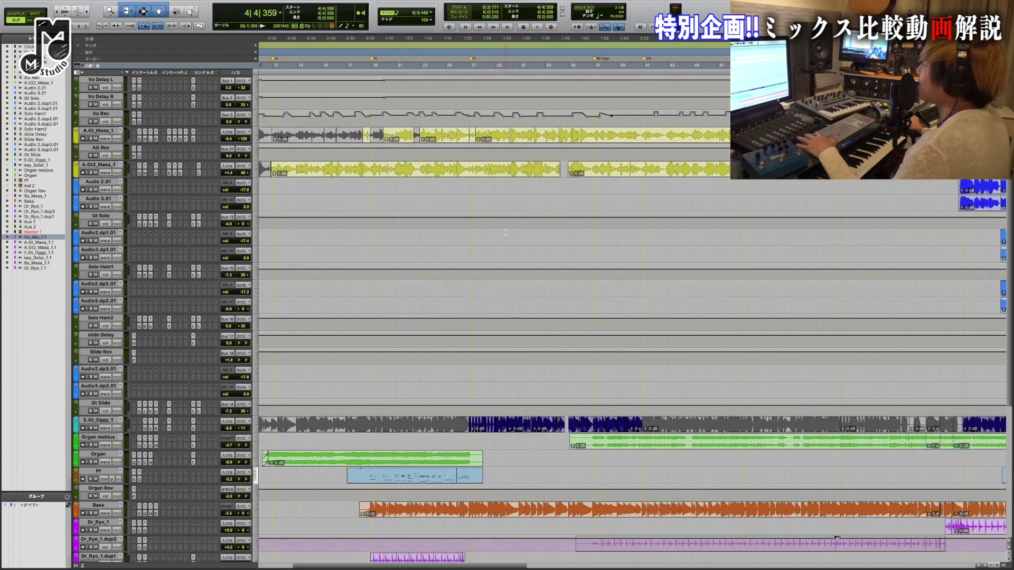
pyautogui.hscroll(8, 534, 228)
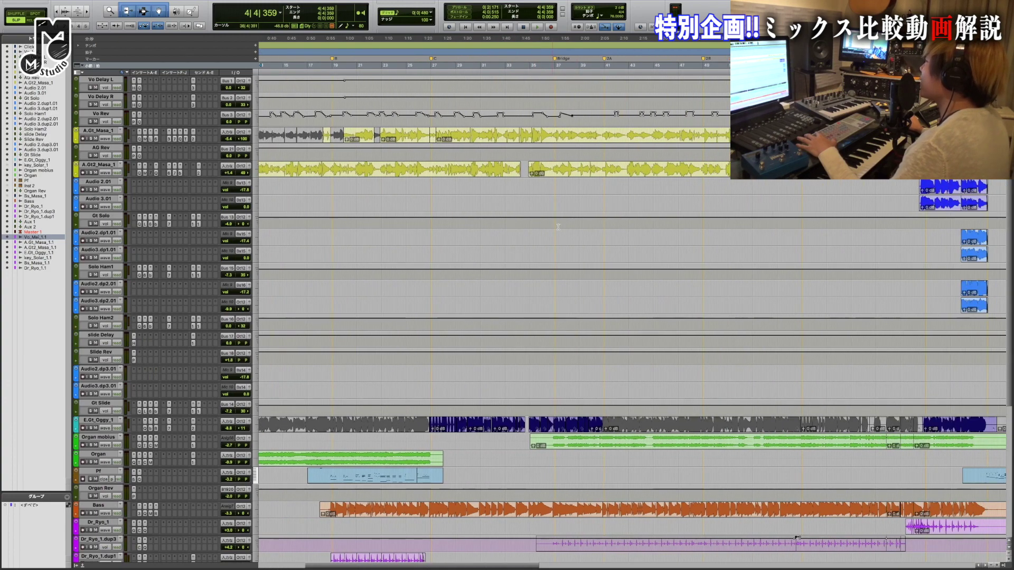
pyautogui.hscroll(4, 600, 227)
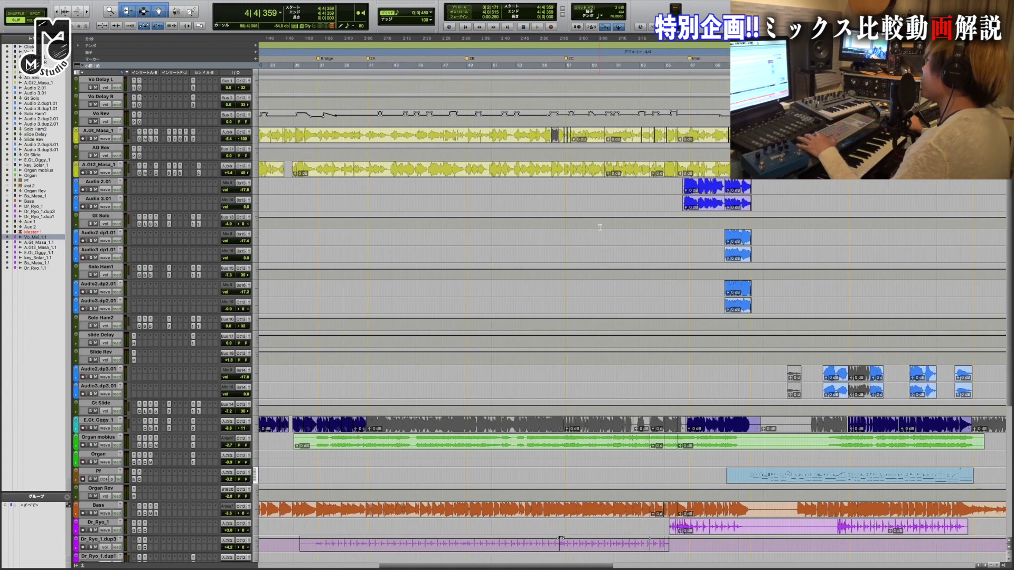
pyautogui.hscroll(4, 600, 228)
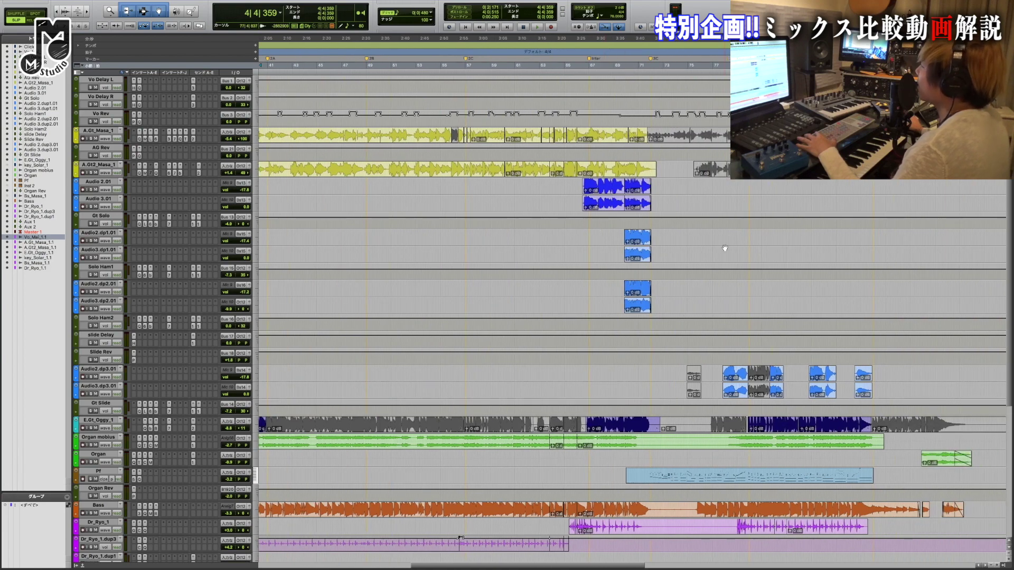
pyautogui.click(722, 208)
pyautogui.scroll(-5, 731, 222)
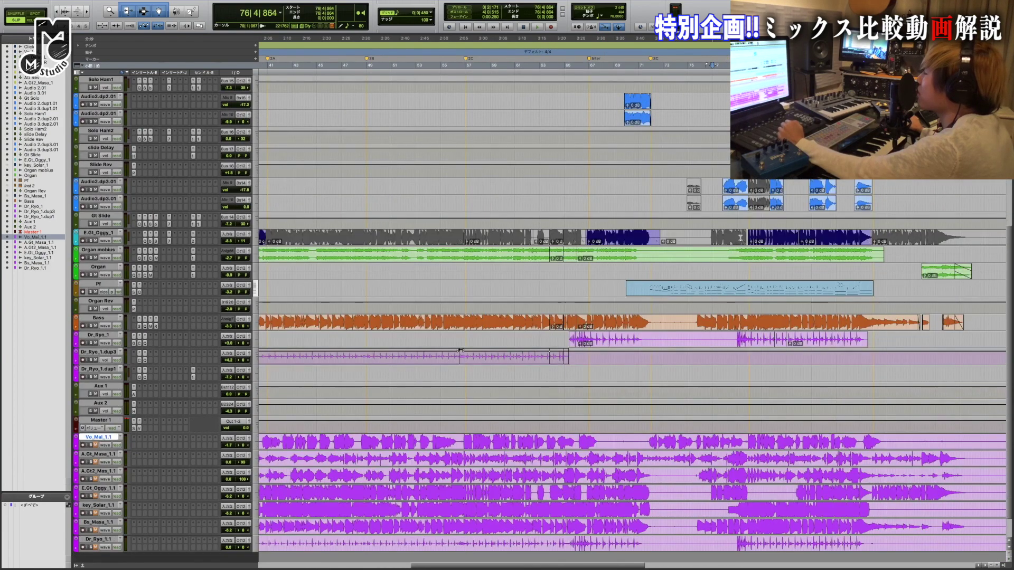